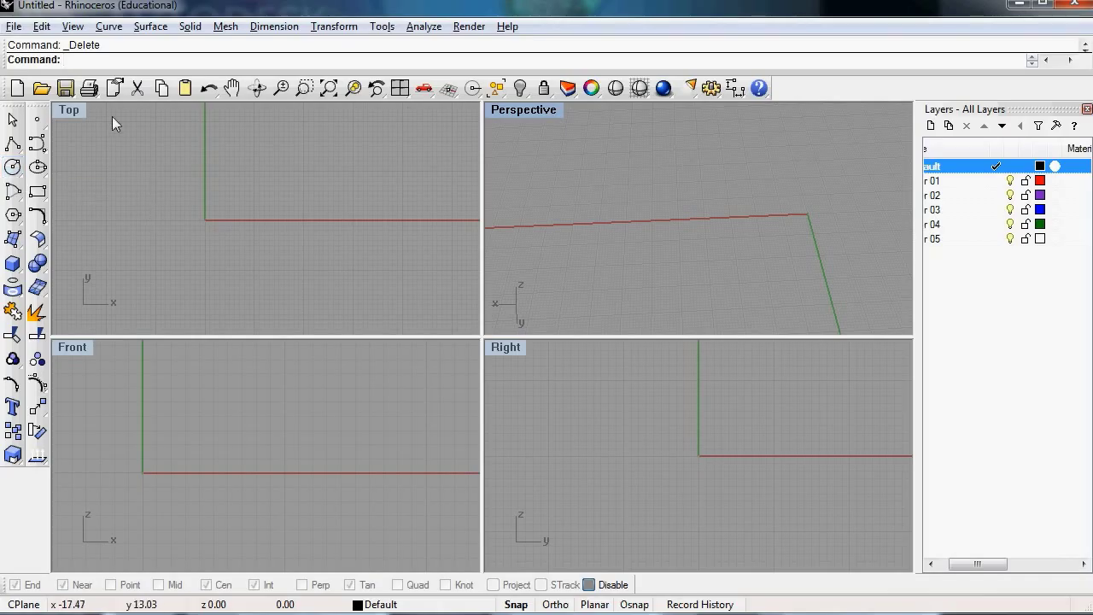
Draw a two-point curve from the origin out along the x-axis, then select it.
left_click(37, 143)
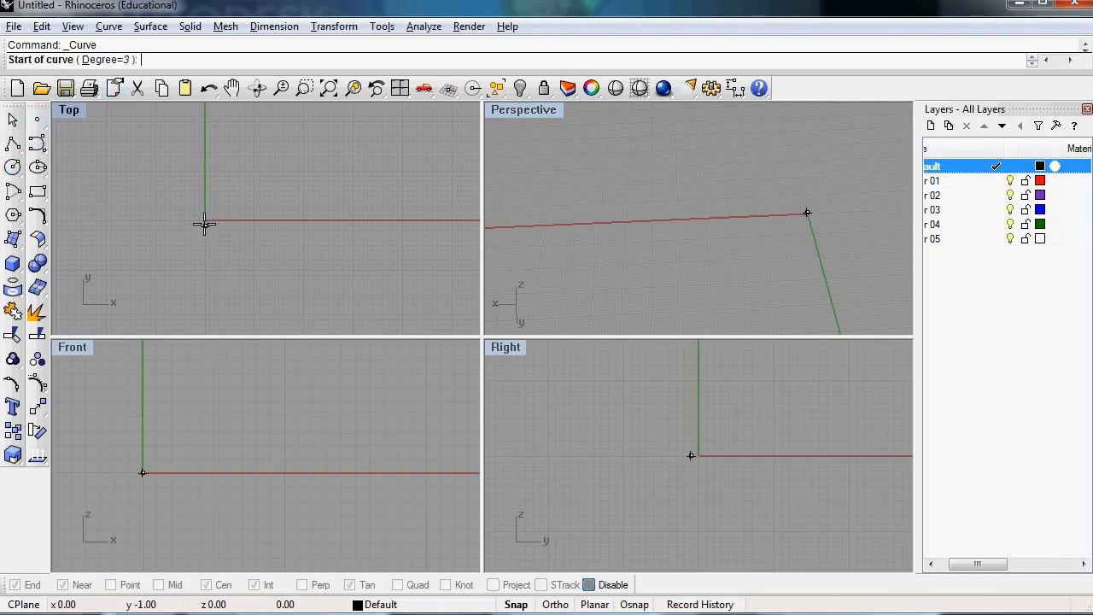
left_click(203, 222)
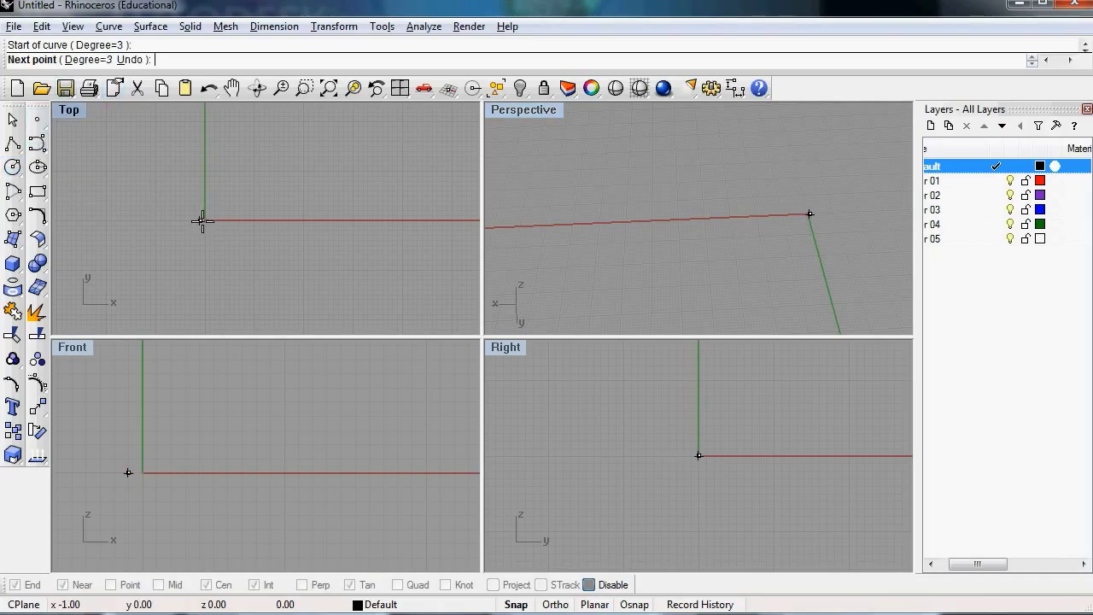
left_click(303, 222)
key("Return")
left_click_drag(223, 222, 226, 221)
Copy the line three times upward from its origin end, giving four parallel lines.
type("copy")
key("Return")
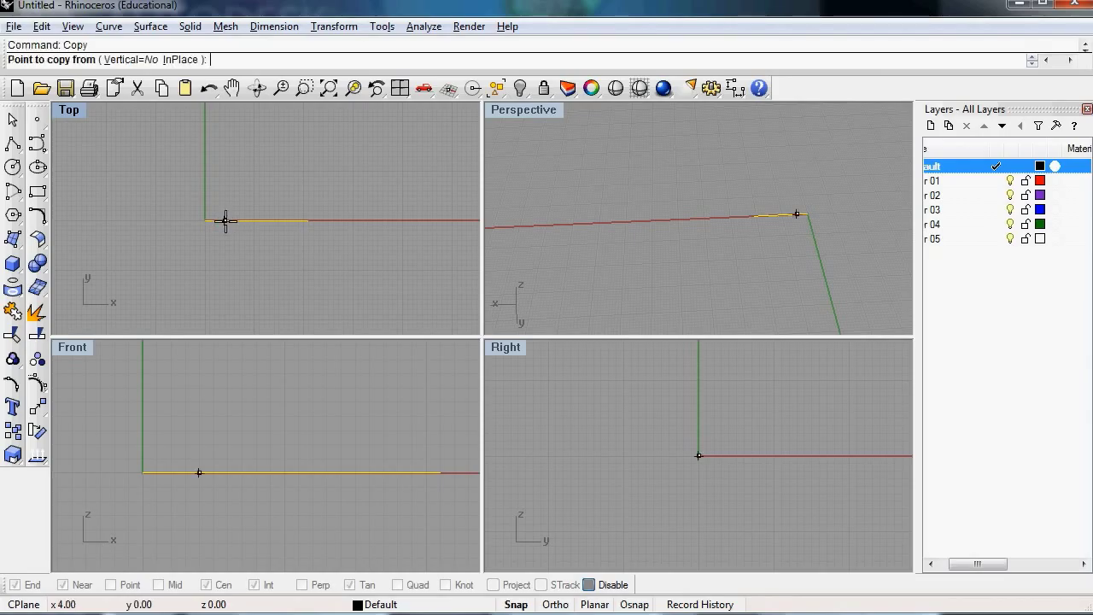
scroll(224, 209, "up", 8)
scroll(161, 211, "down", 3)
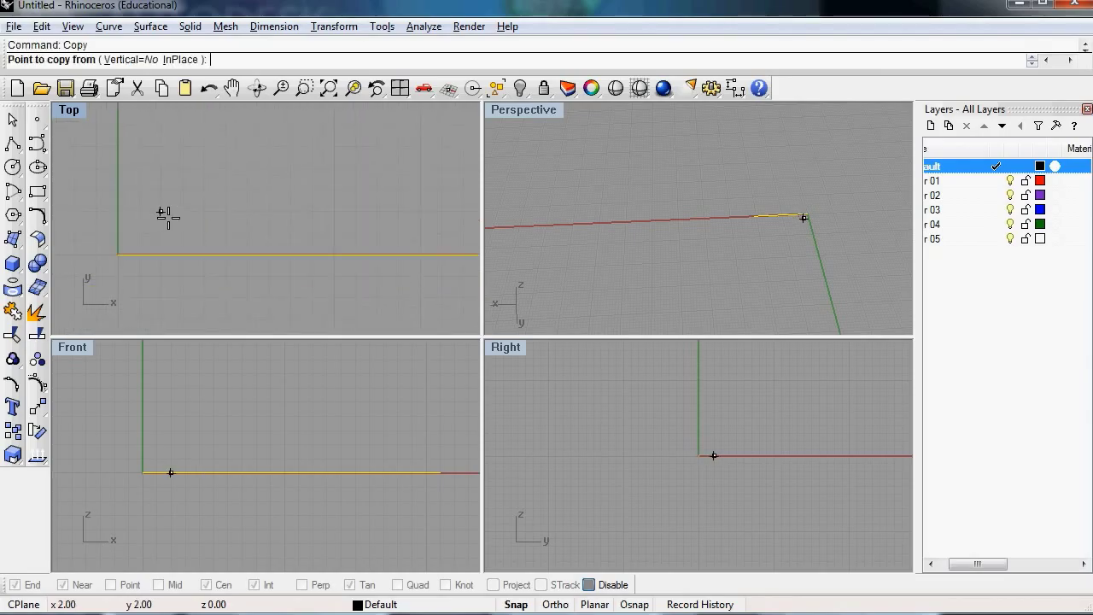
left_click(118, 252)
left_click(118, 189)
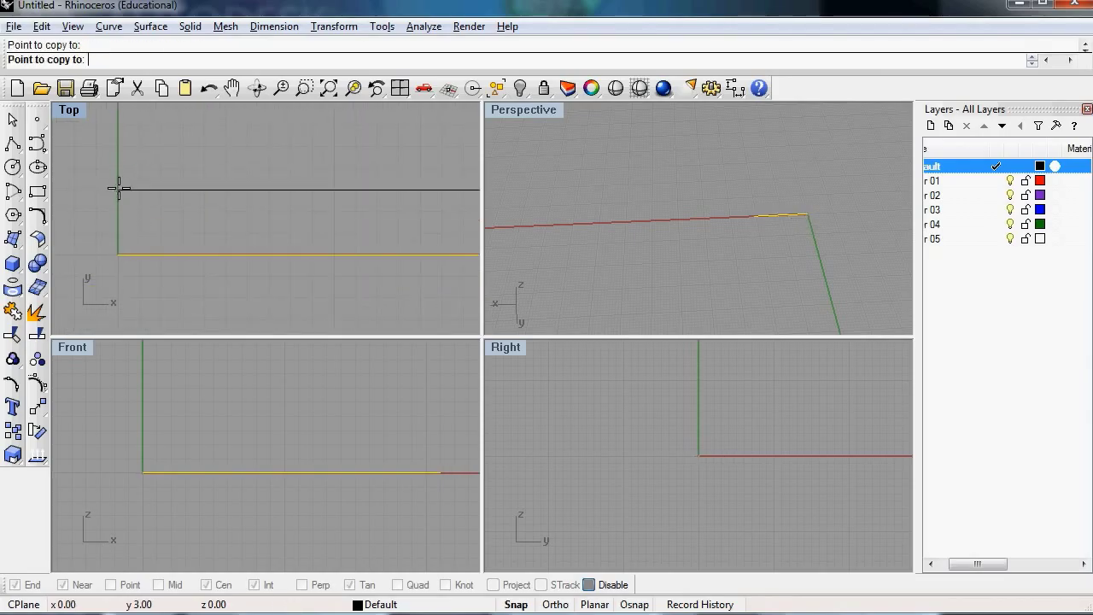
left_click(118, 125)
right_click_drag(120, 175, 112, 244)
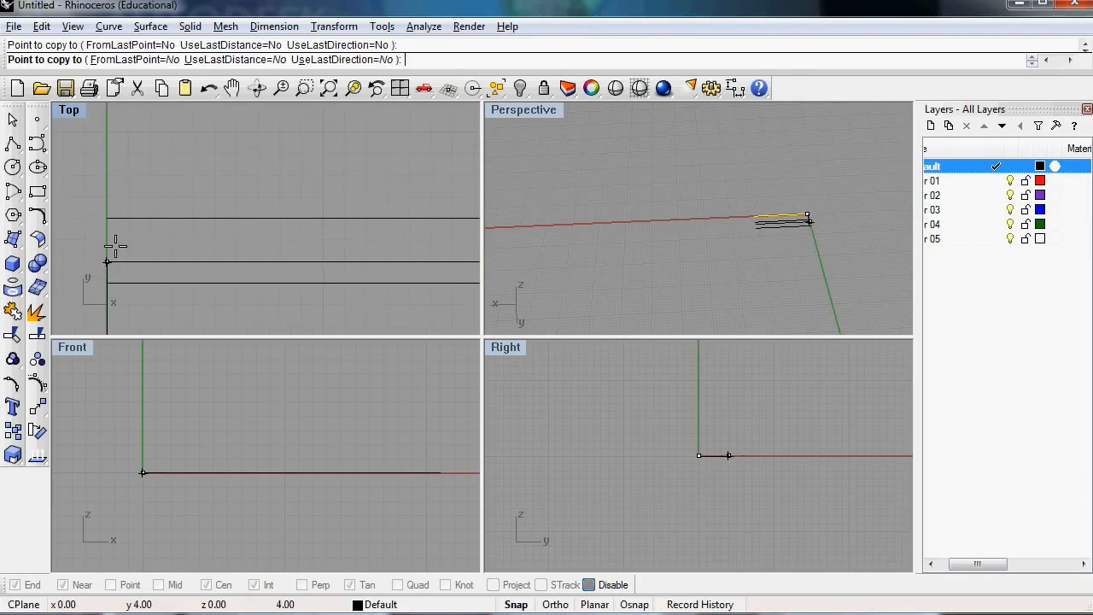
left_click(114, 154)
key("Return")
Window-select all four parallel lines.
scroll(176, 196, "down", 4)
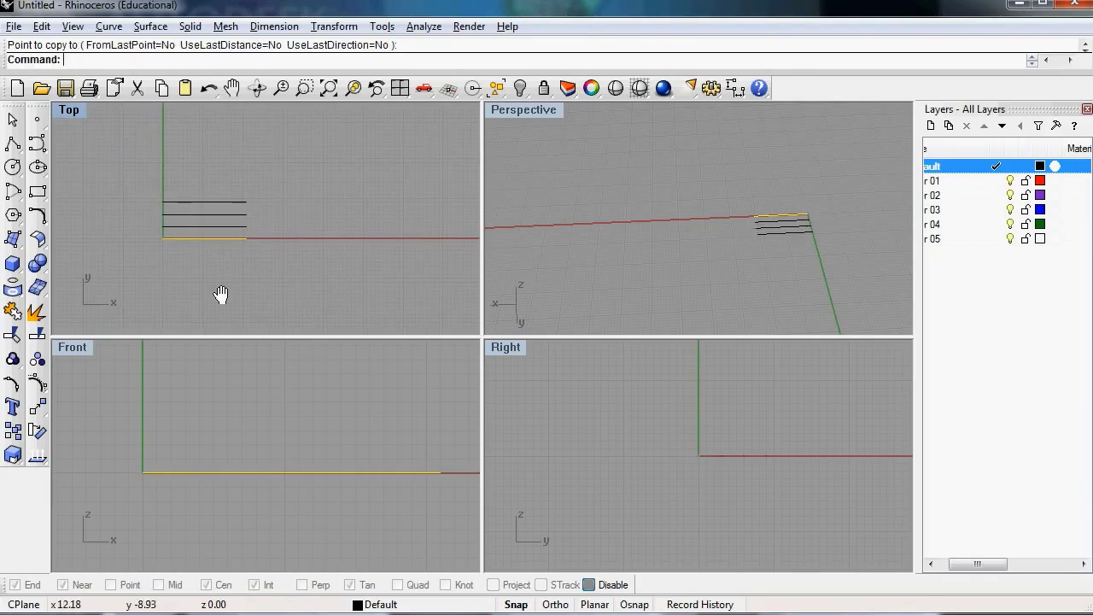
right_click_drag(220, 293, 248, 293)
scroll(246, 247, "up", 1)
left_click_drag(158, 160, 337, 273)
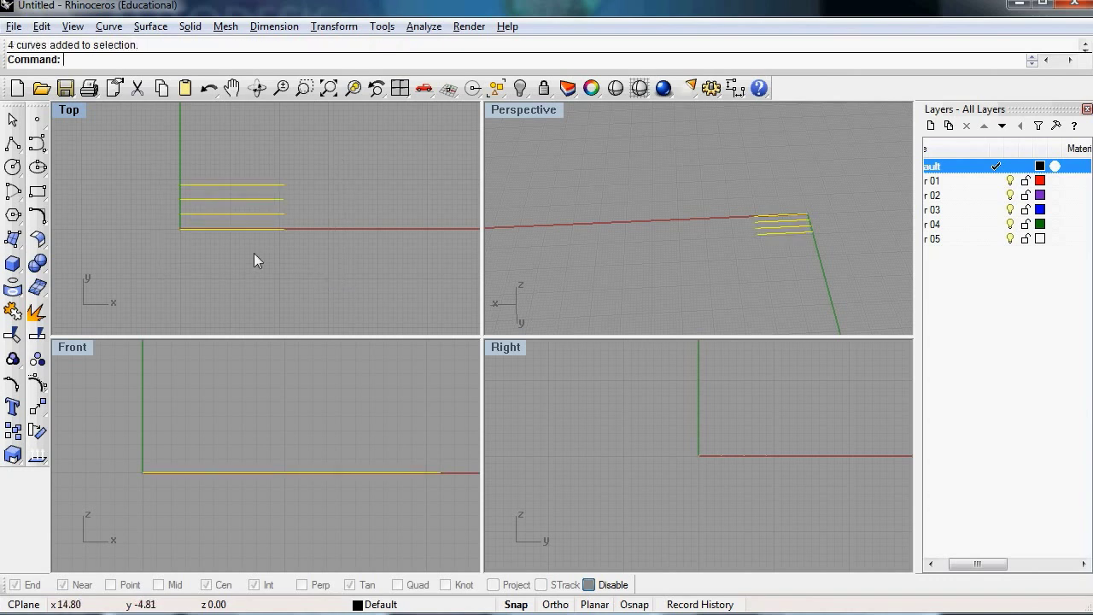
Rebuild the four selected lines with point count 5 and degree 2, then display their control points.
type("Rebuild")
key("Return")
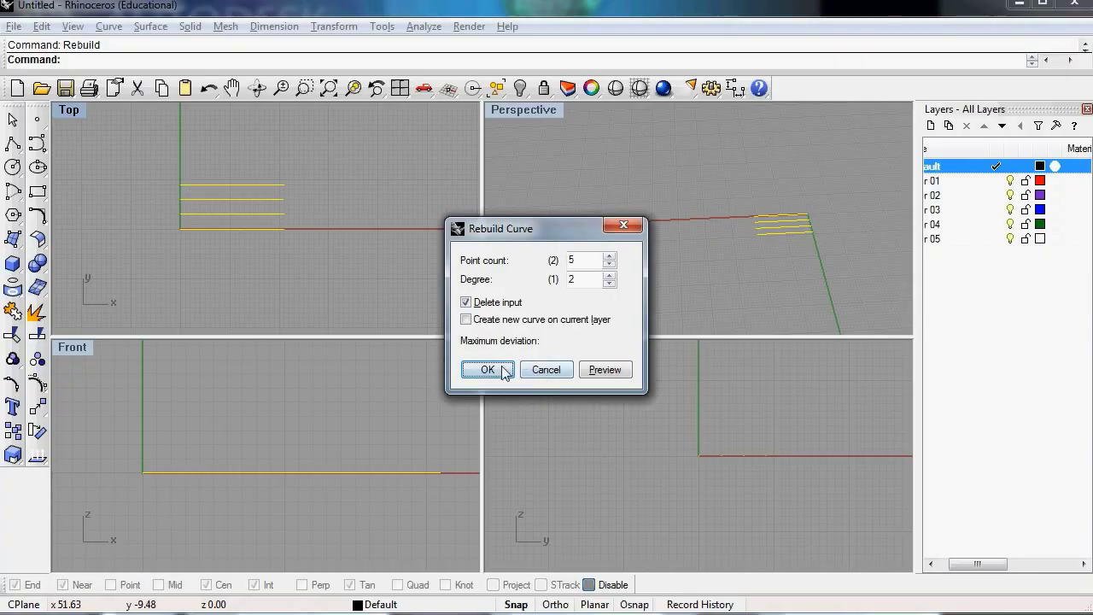
left_click(490, 368)
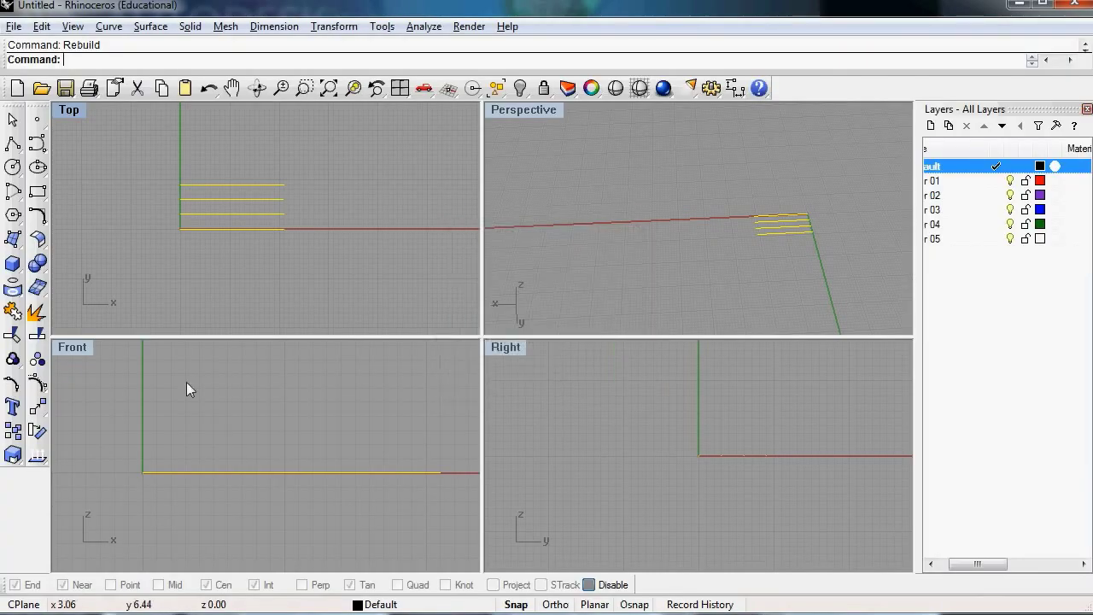
left_click(37, 385)
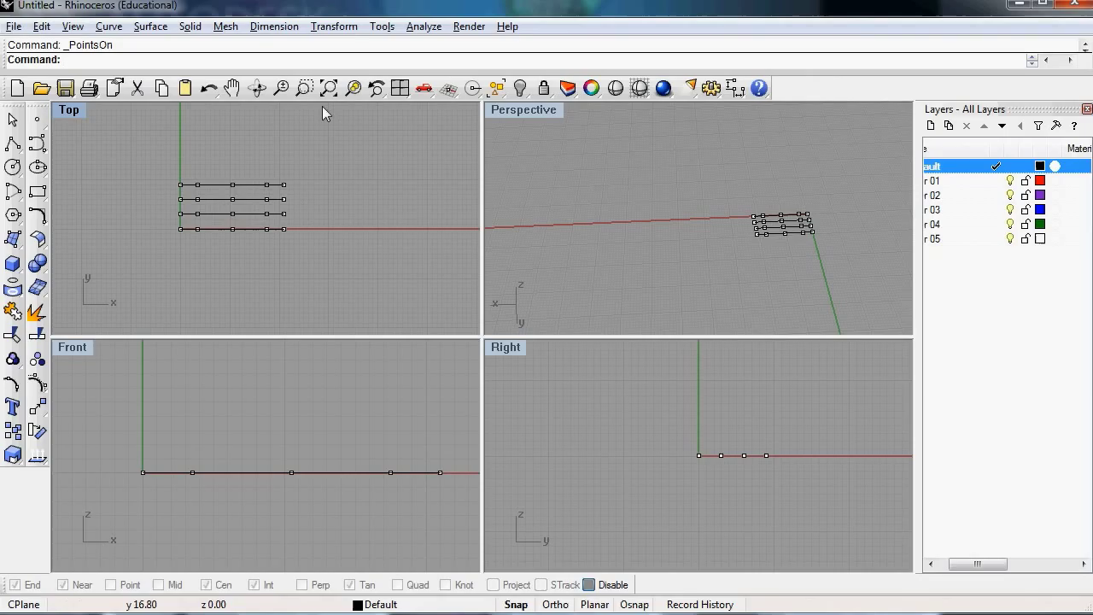
Raise control points in the Front view so the curves arch upward.
scroll(194, 242, "up", 2)
right_click_drag(200, 226, 201, 270)
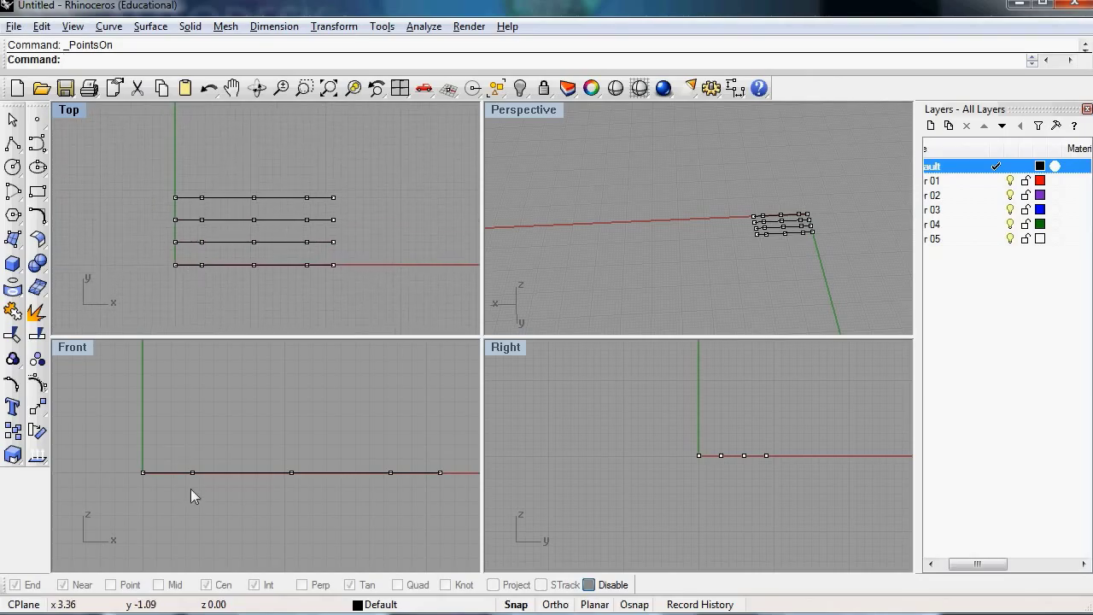
left_click_drag(217, 262, 217, 263)
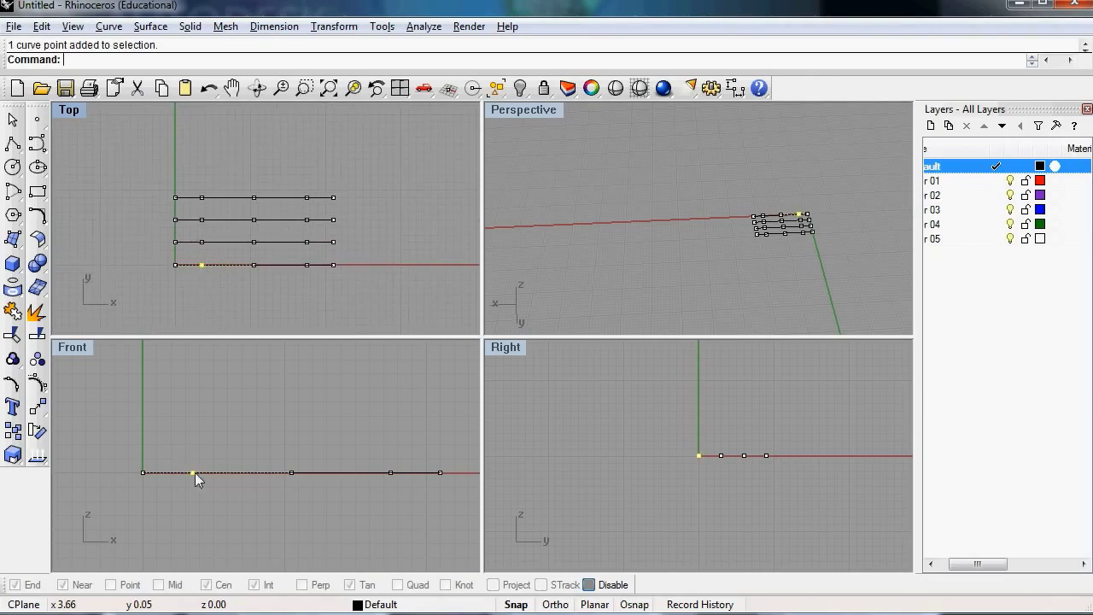
left_click_drag(195, 472, 185, 416)
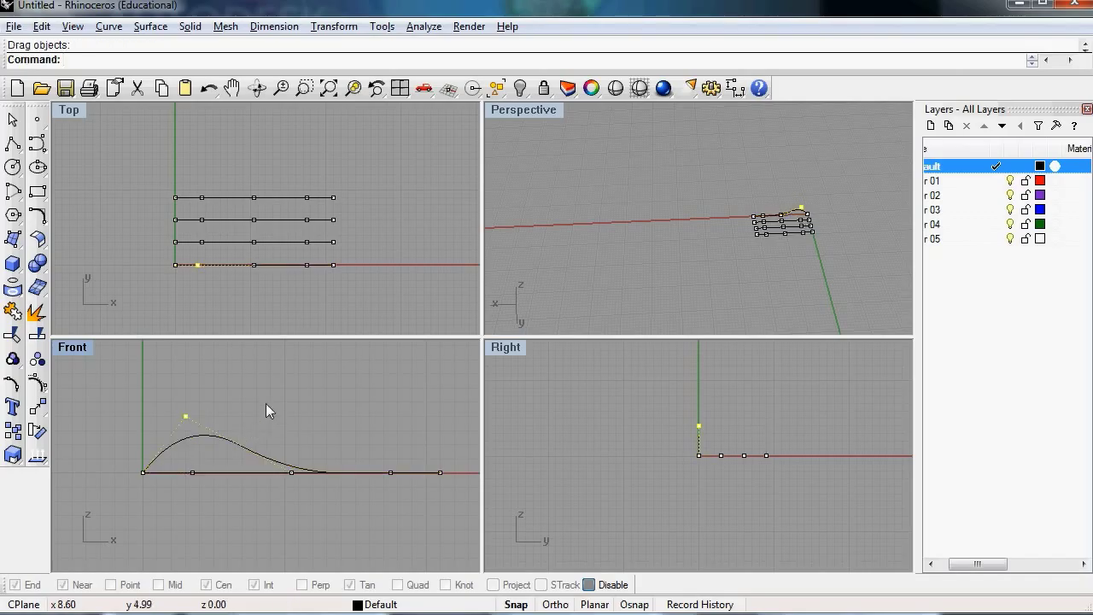
left_click_drag(247, 258, 266, 278)
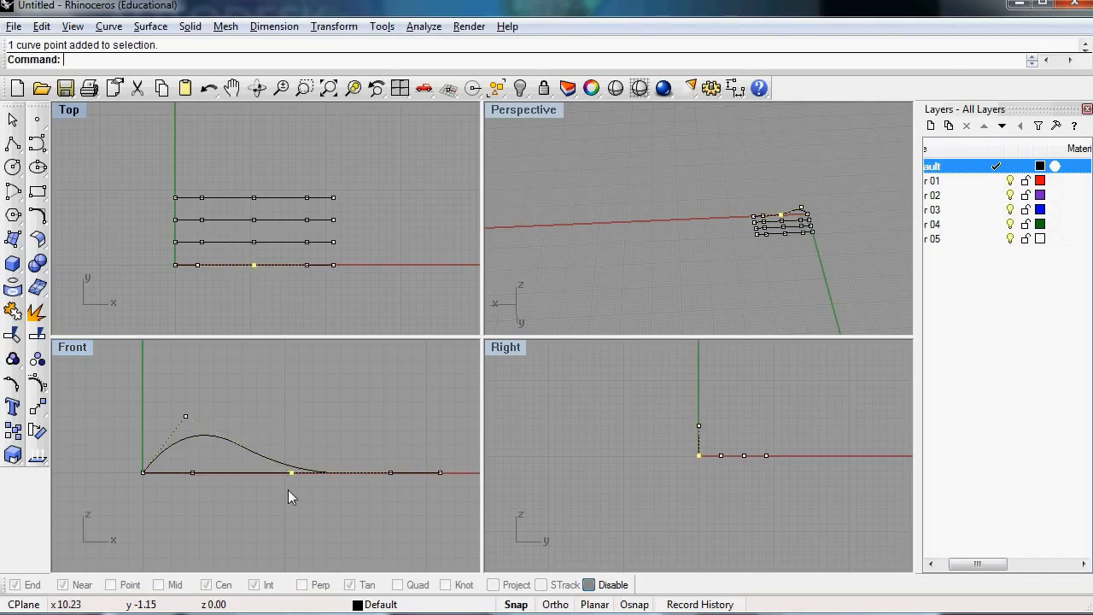
left_click_drag(290, 475, 239, 430)
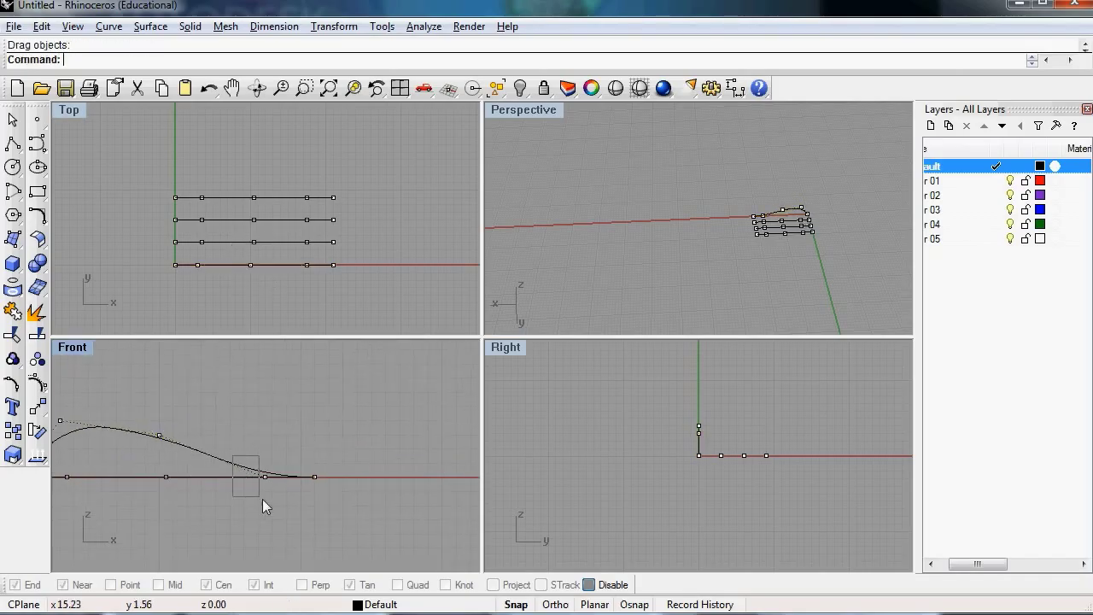
left_click_drag(262, 499, 214, 409)
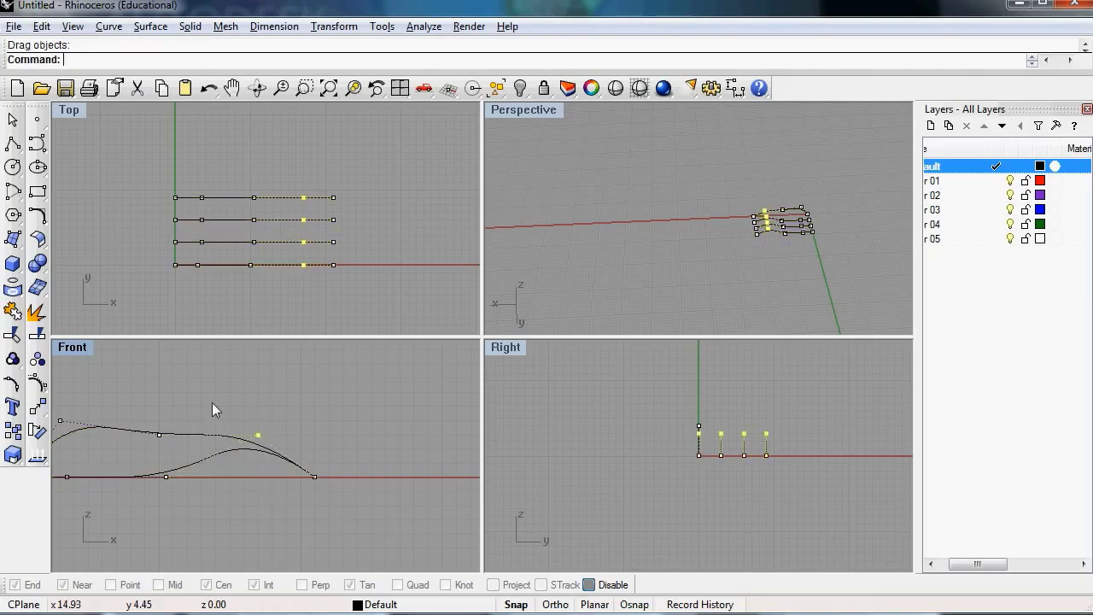
Move curve end points in the Top view: extend two curves right and shorten the first curve leftward.
scroll(354, 239, "up", 5)
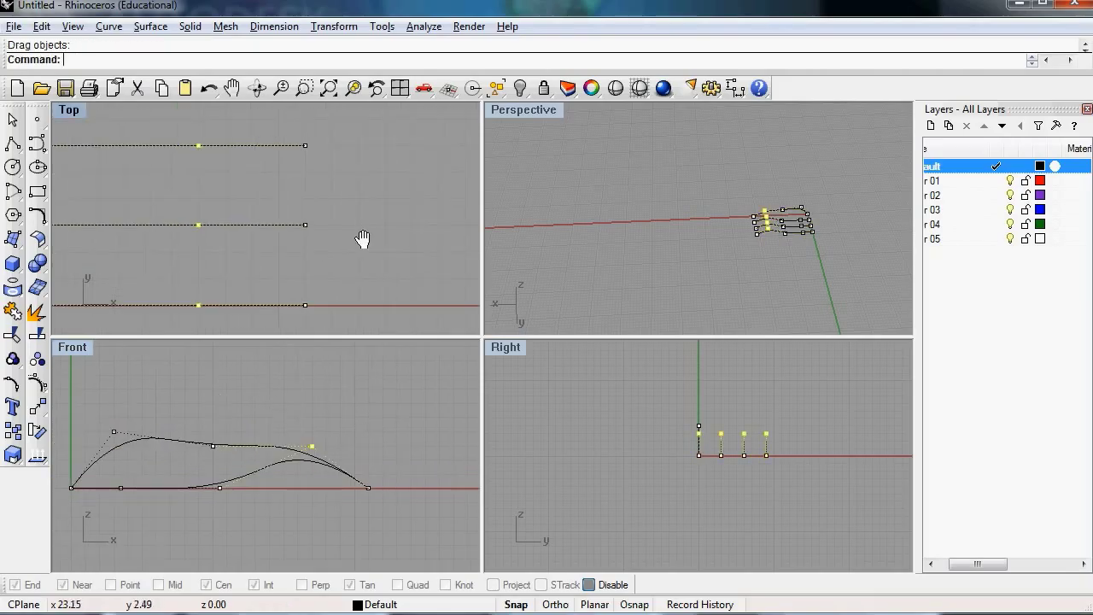
scroll(344, 227, "down", 2)
left_click(330, 256)
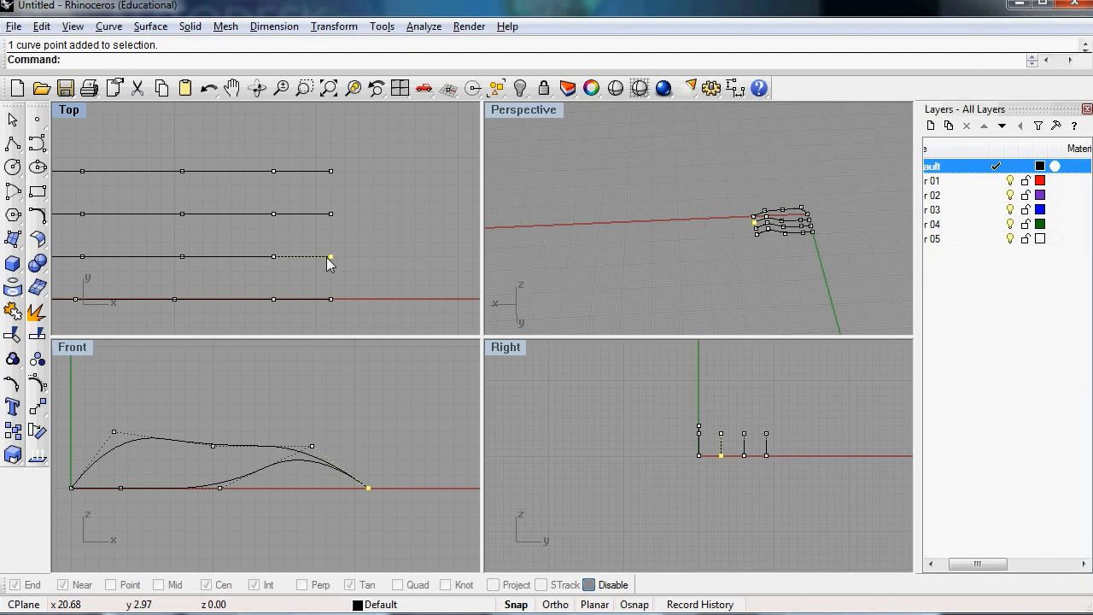
left_click_drag(327, 257, 369, 257)
left_click(331, 214)
left_click_drag(331, 214, 345, 213)
left_click(330, 170)
left_click_drag(330, 172, 316, 170)
right_click_drag(553, 168, 709, 248)
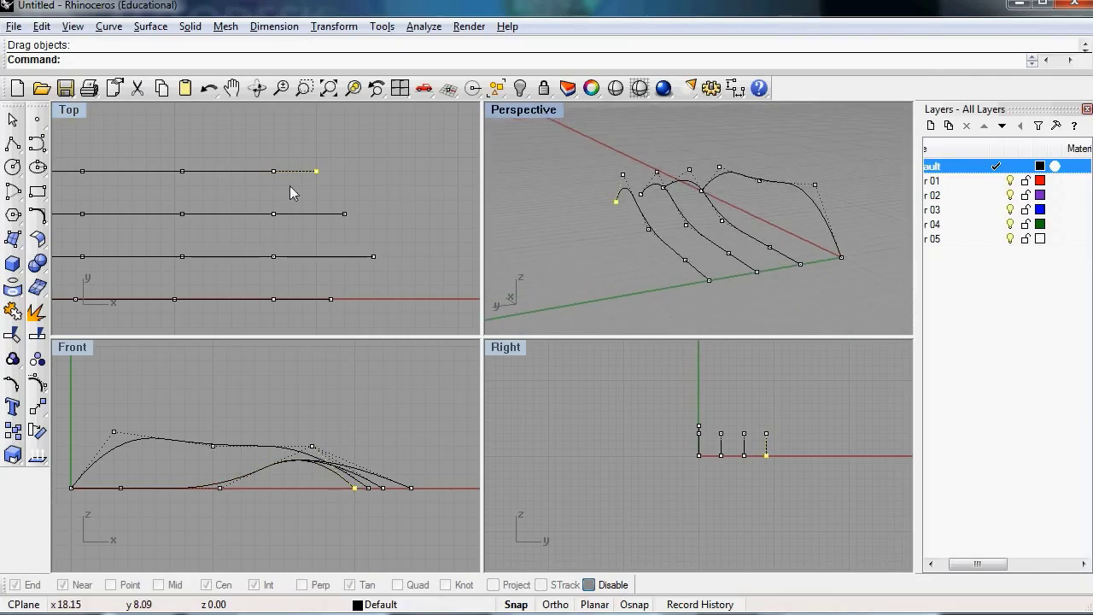
Stagger the curves by moving the top curve's start point left.
right_click_drag(290, 185, 349, 191)
scroll(349, 196, "down", 4)
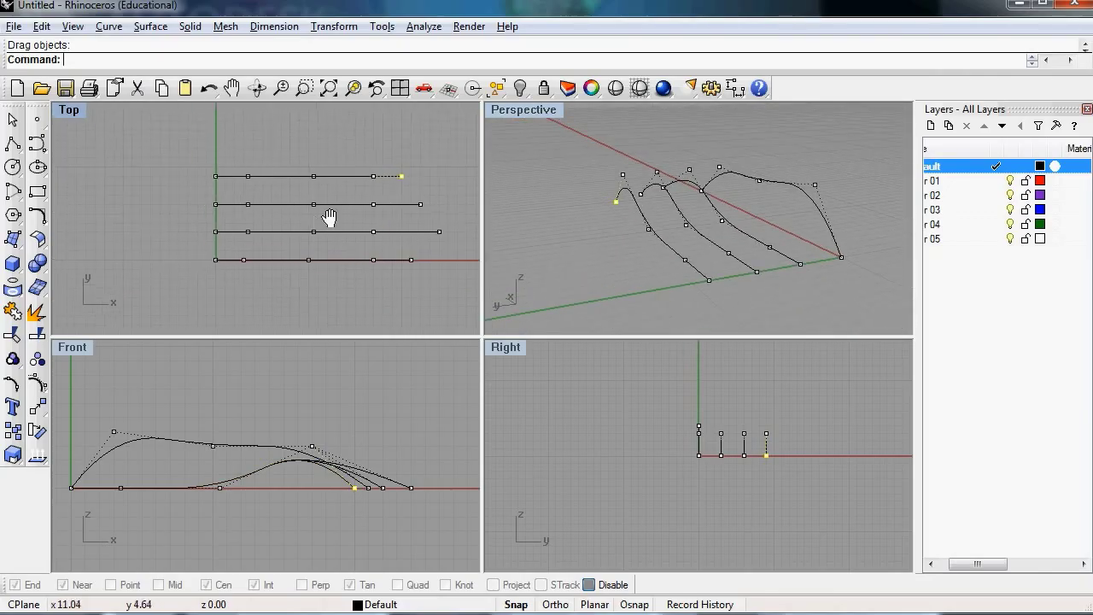
left_click_drag(241, 224, 240, 220)
left_click_drag(194, 150, 246, 232)
left_click(227, 204)
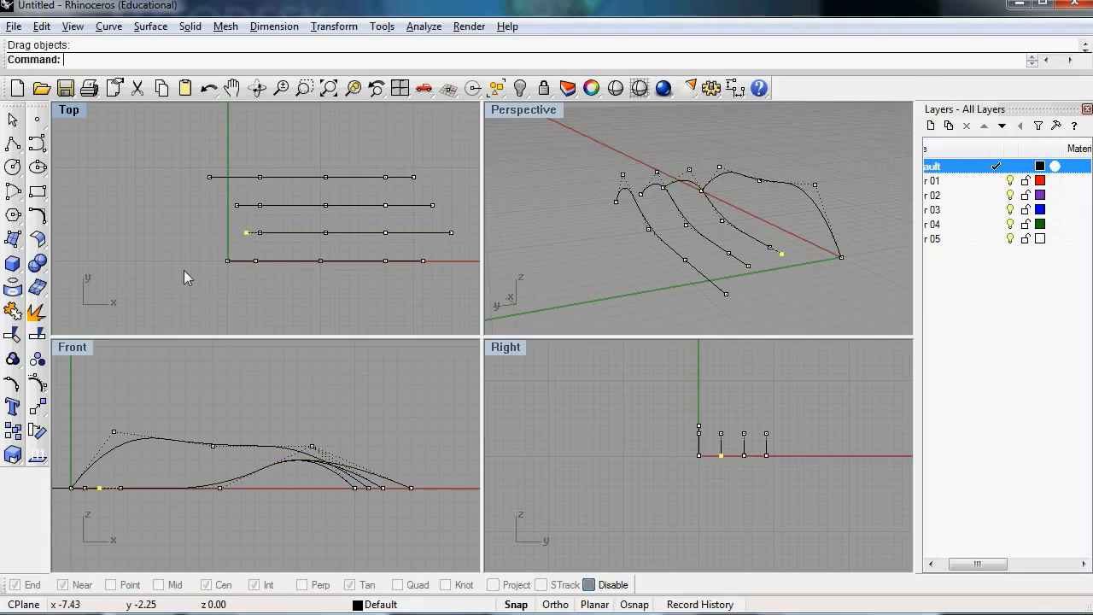
Lift control points in the Front view, picking overlapping points from the Selection Menu, to add a second hump.
right_click_drag(159, 411, 203, 461)
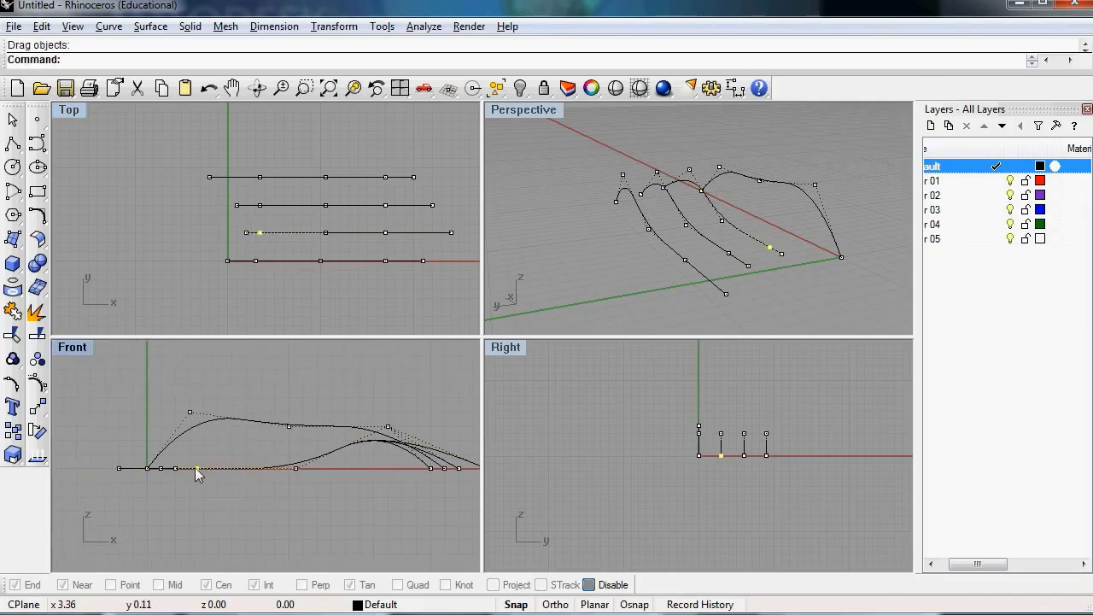
left_click_drag(195, 467, 202, 426)
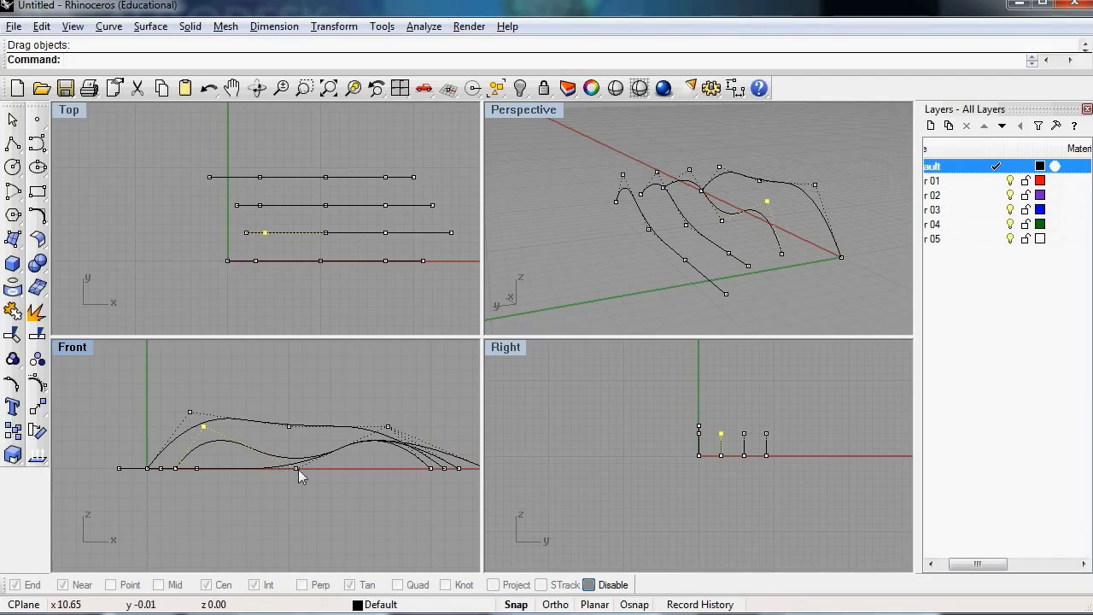
left_click(298, 468)
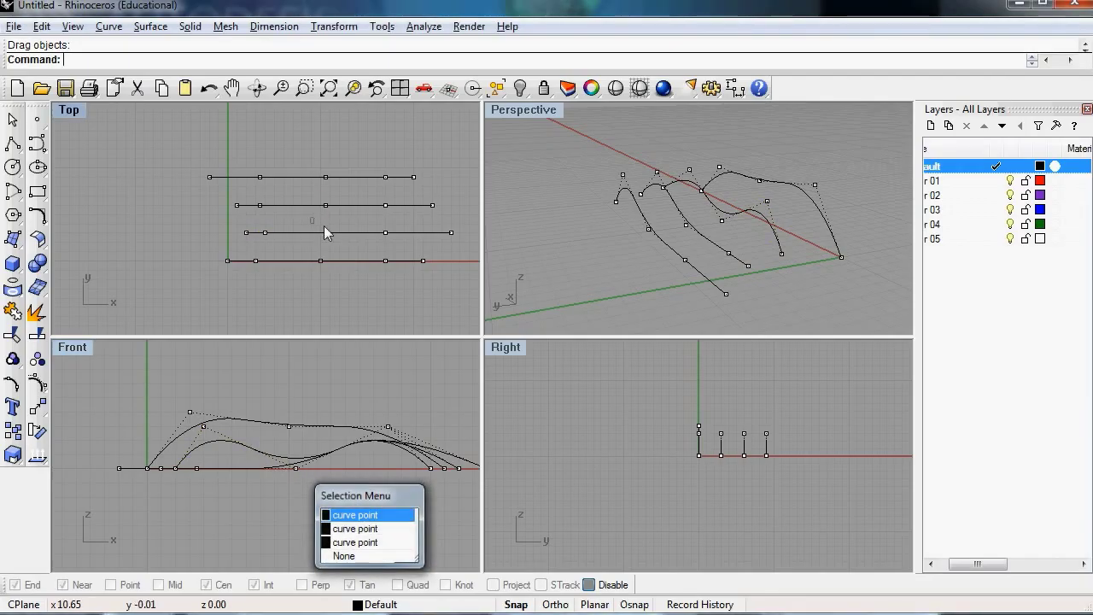
key("Return")
left_click_drag(295, 472, 269, 416)
left_click(386, 232)
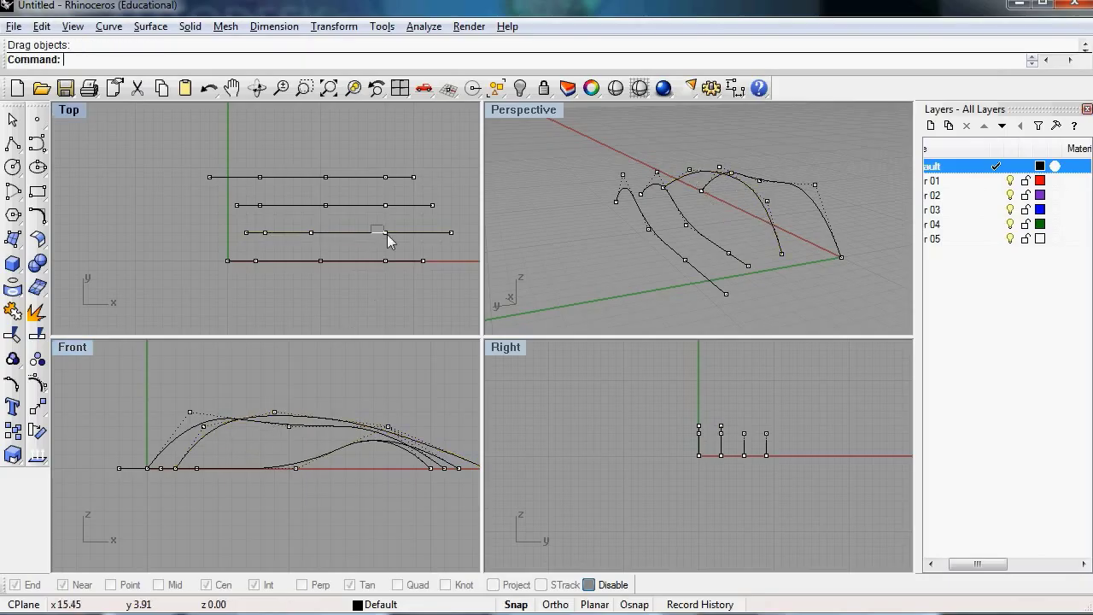
right_click_drag(388, 440, 317, 461)
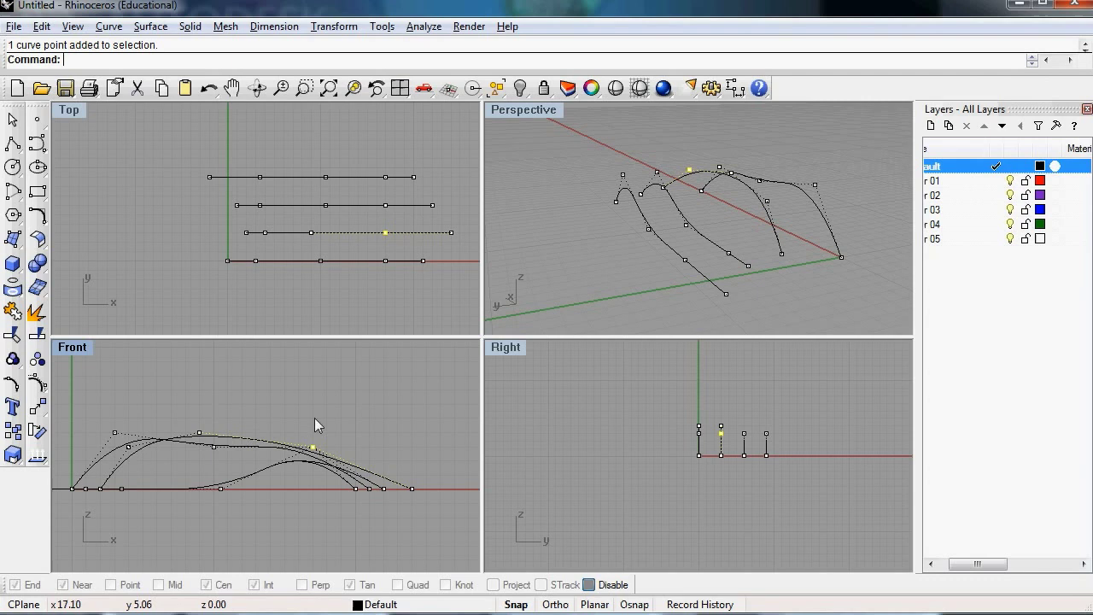
left_click(260, 205)
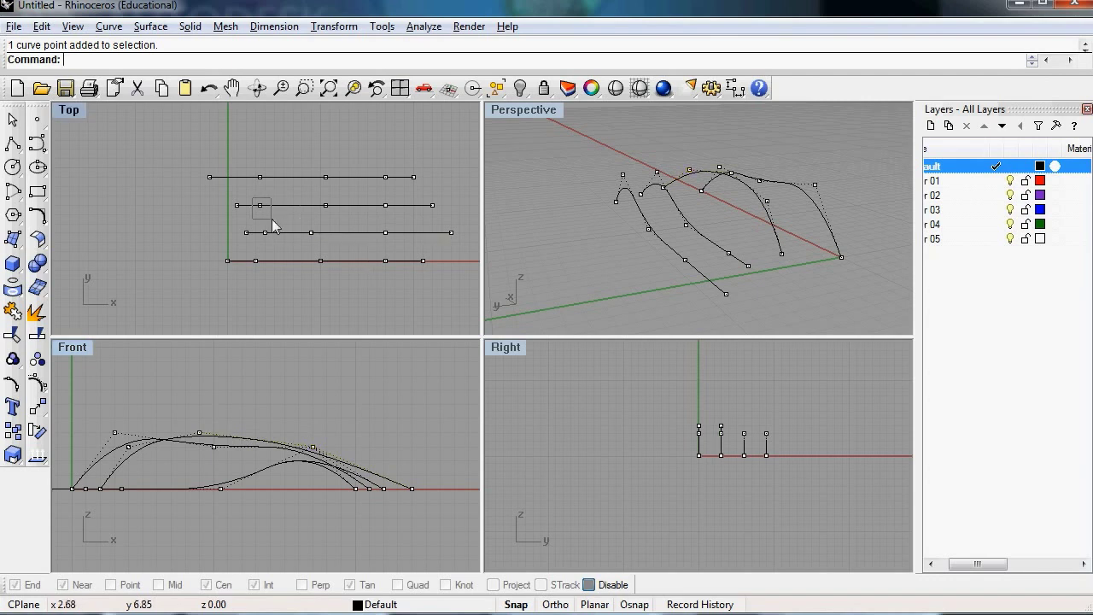
right_click_drag(278, 469, 352, 463)
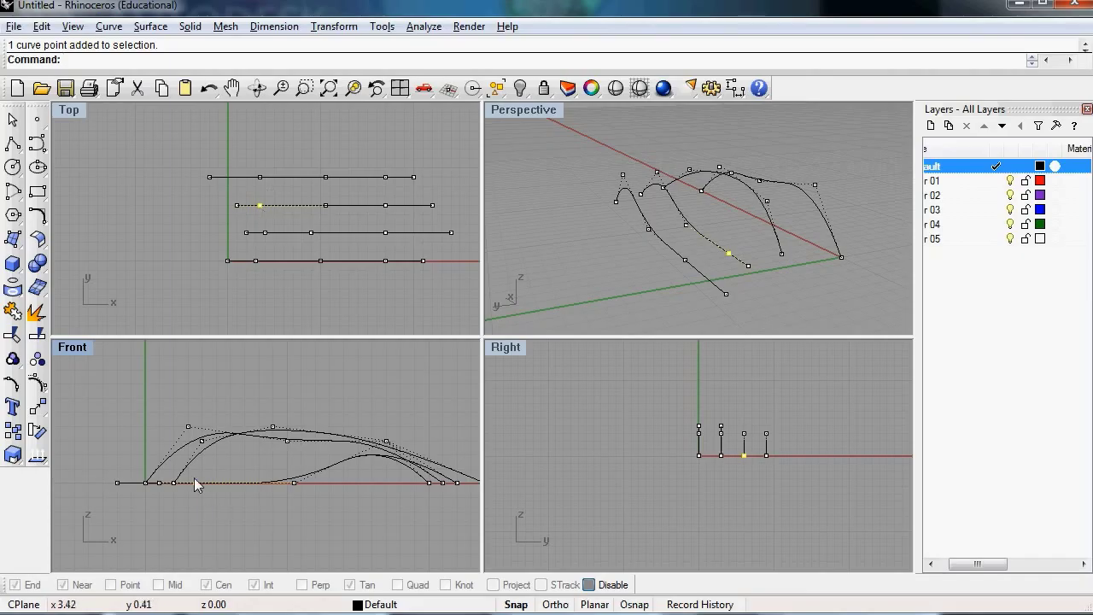
Raise and lower control points on the second curve in the Front view to vary its arch.
left_click_drag(195, 481, 230, 455)
left_click(293, 484)
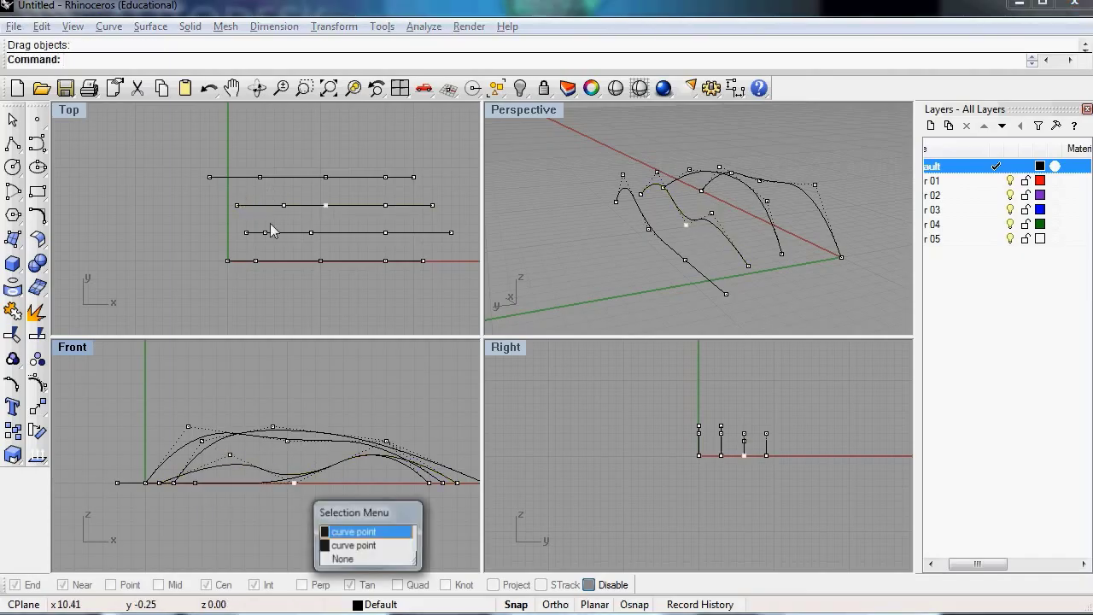
key("Return")
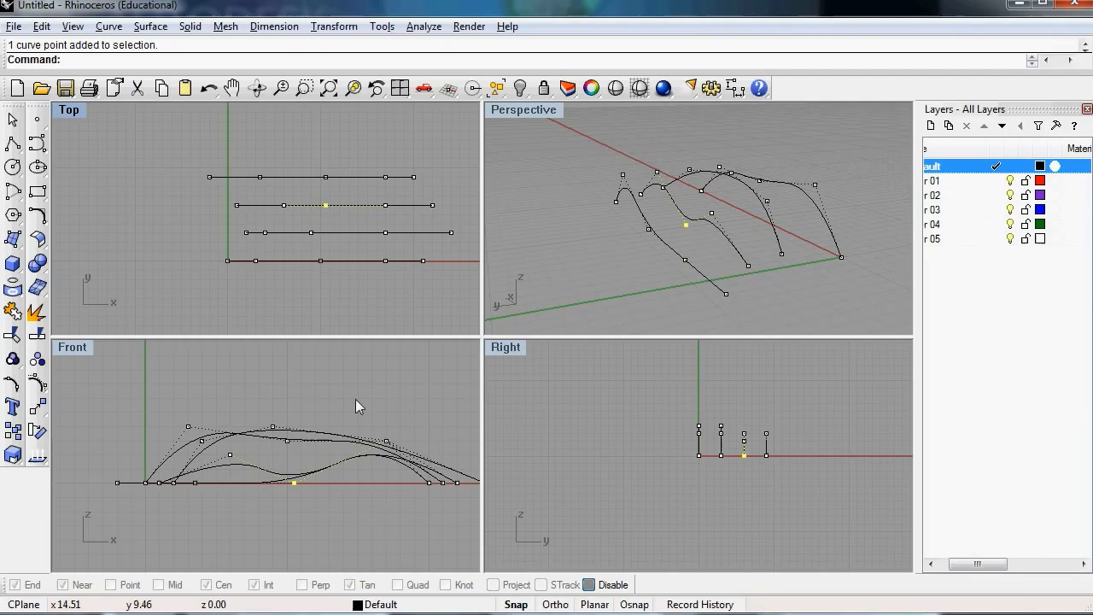
mouse_move(294, 484)
left_mouse_down()
mouse_move(314, 455)
mouse_move(304, 469)
left_mouse_up()
right_click_drag(366, 448, 287, 440)
right_click_drag(401, 215, 375, 232)
left_click(355, 221)
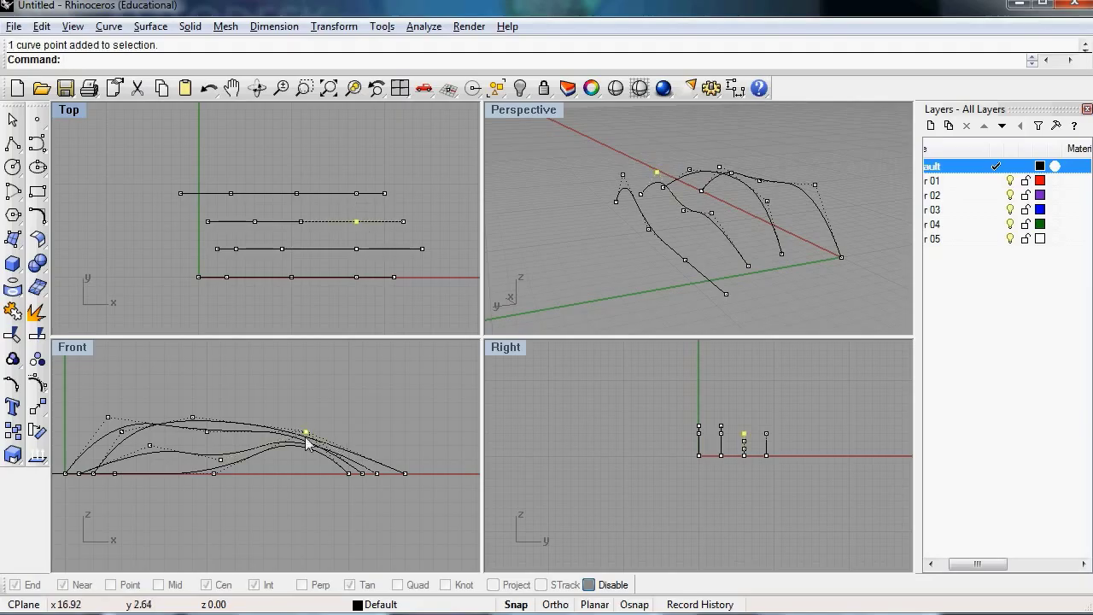
left_click_drag(306, 436, 306, 449)
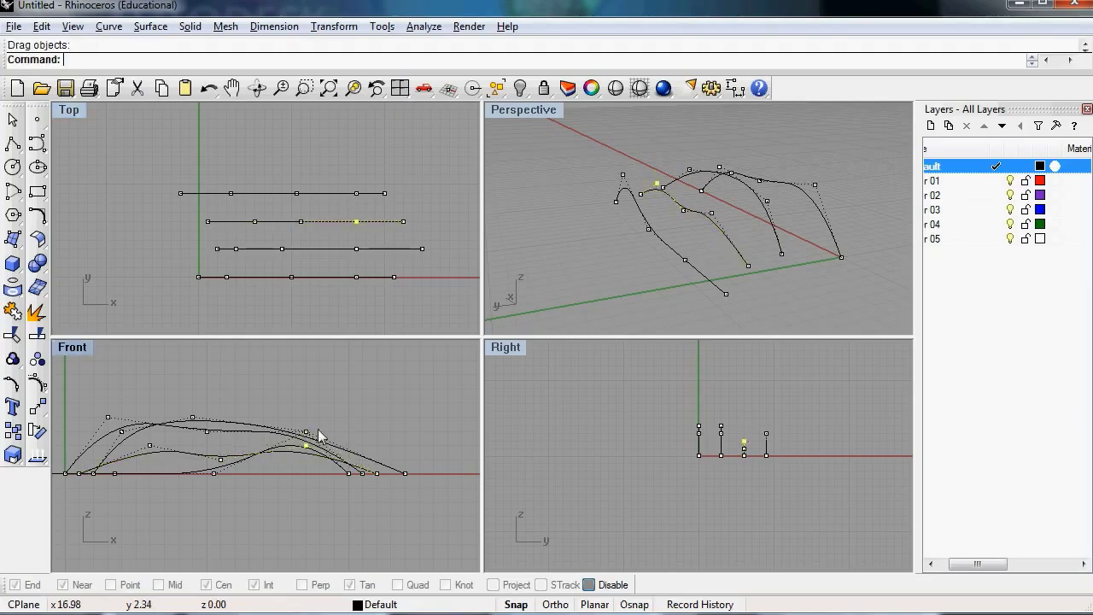
right_click_drag(560, 185, 751, 235)
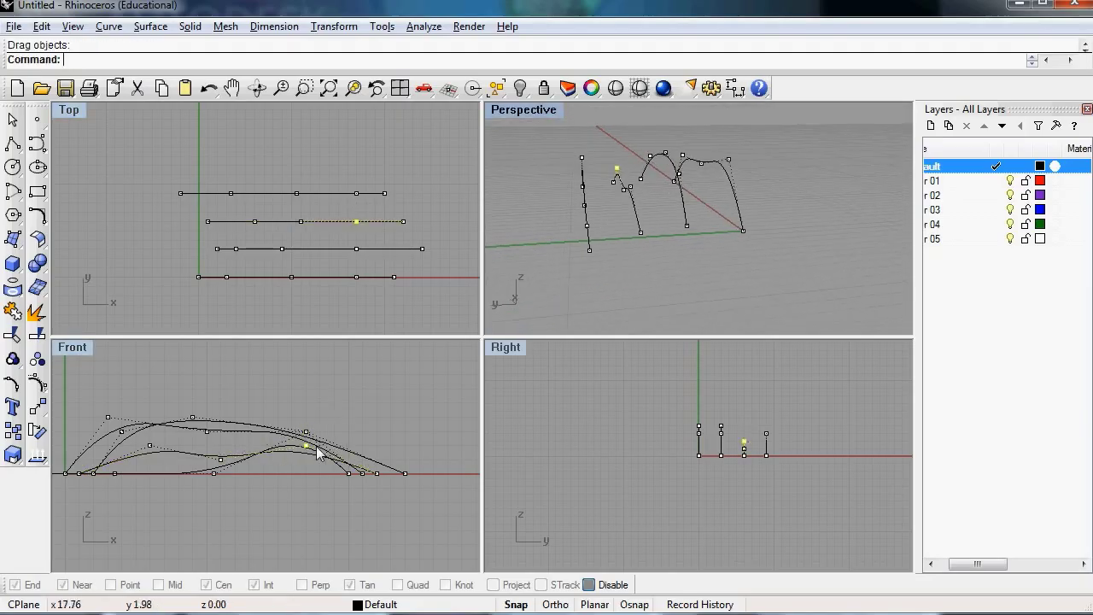
Raise a base control point of the first curve and pull the bottom curve's end point left.
left_click(311, 445)
left_click(355, 221)
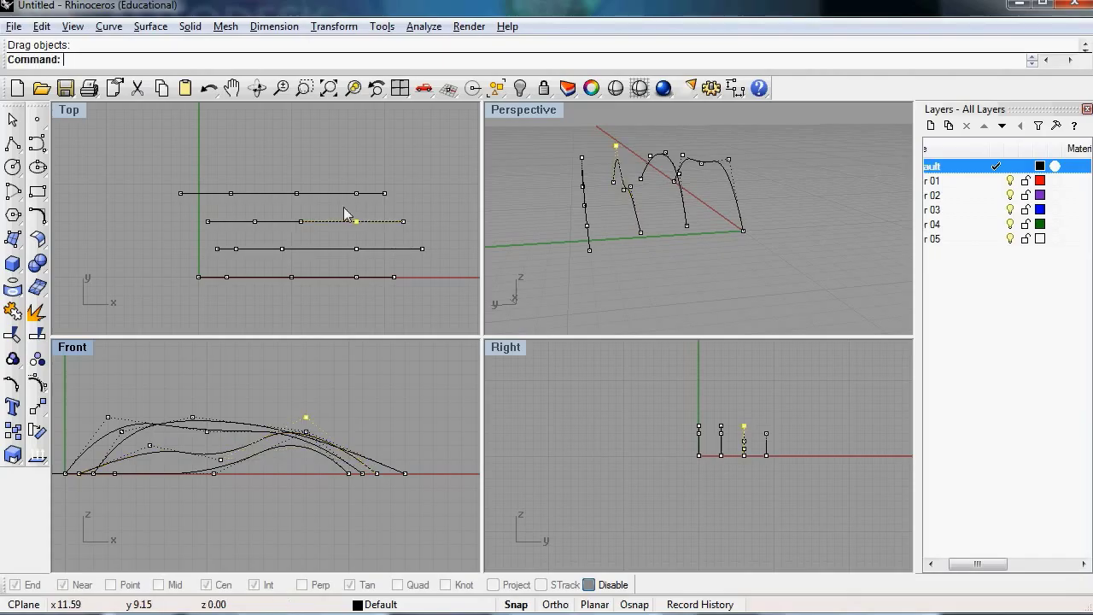
left_click(322, 162)
right_click_drag(605, 209, 654, 200)
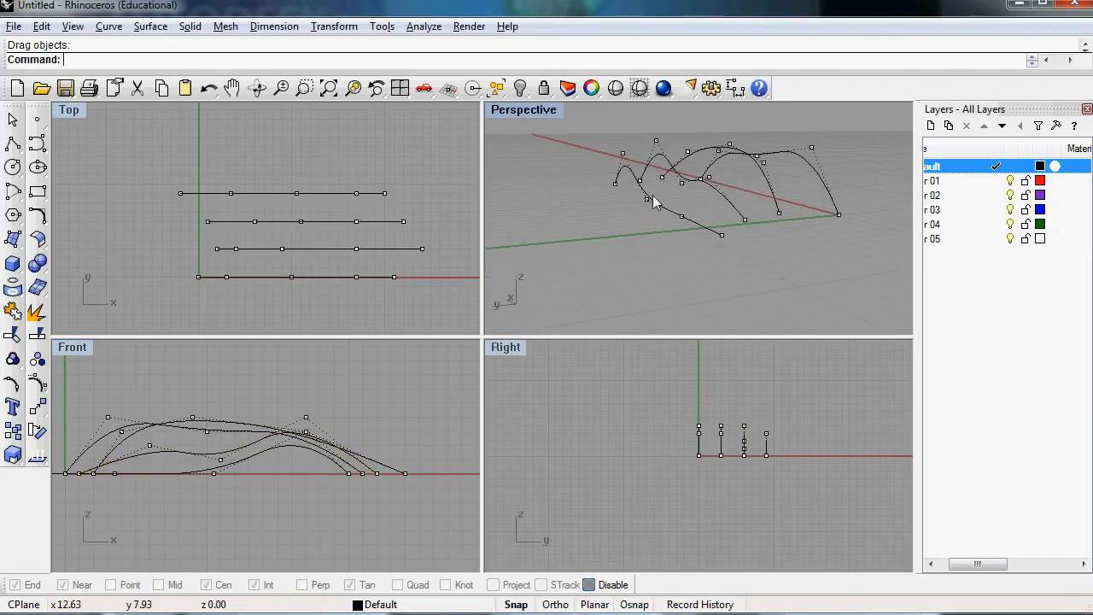
left_click_drag(663, 203, 665, 206)
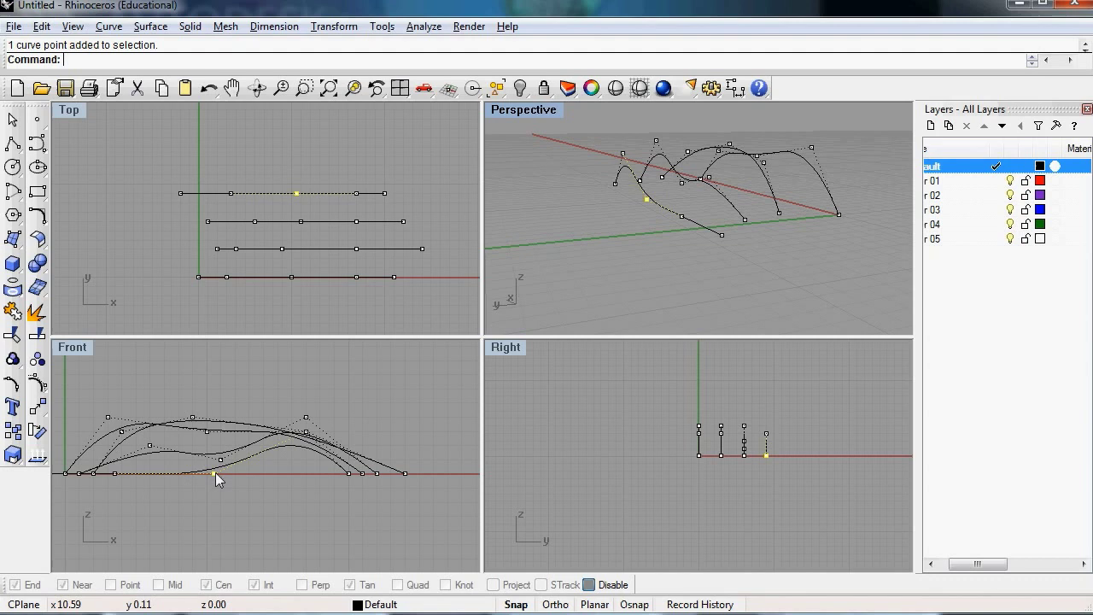
left_click_drag(215, 472, 211, 432)
right_click_drag(749, 211, 678, 212)
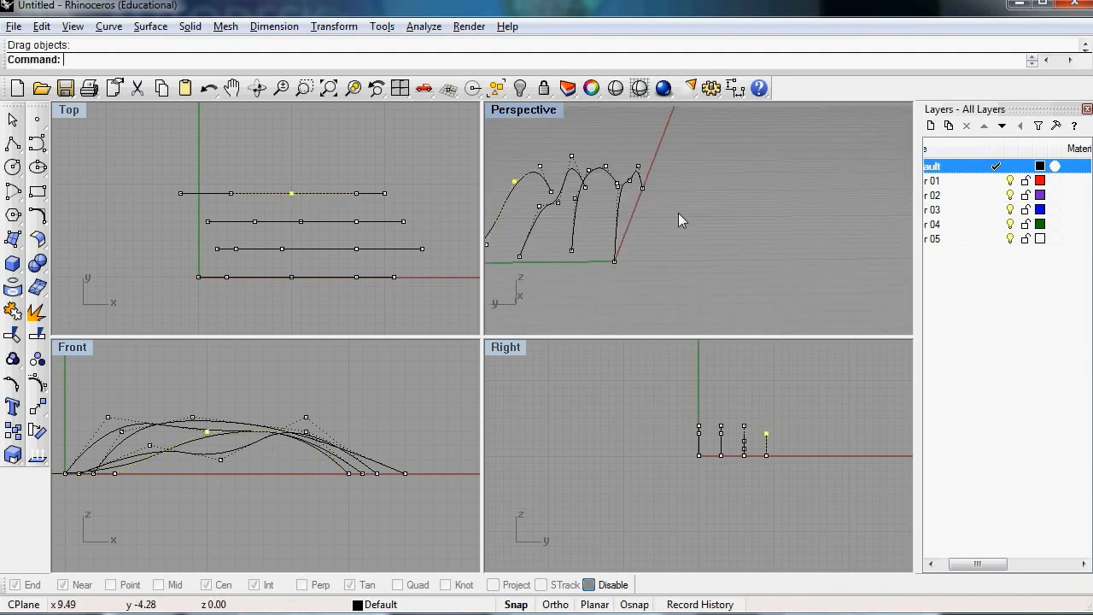
left_click(613, 248)
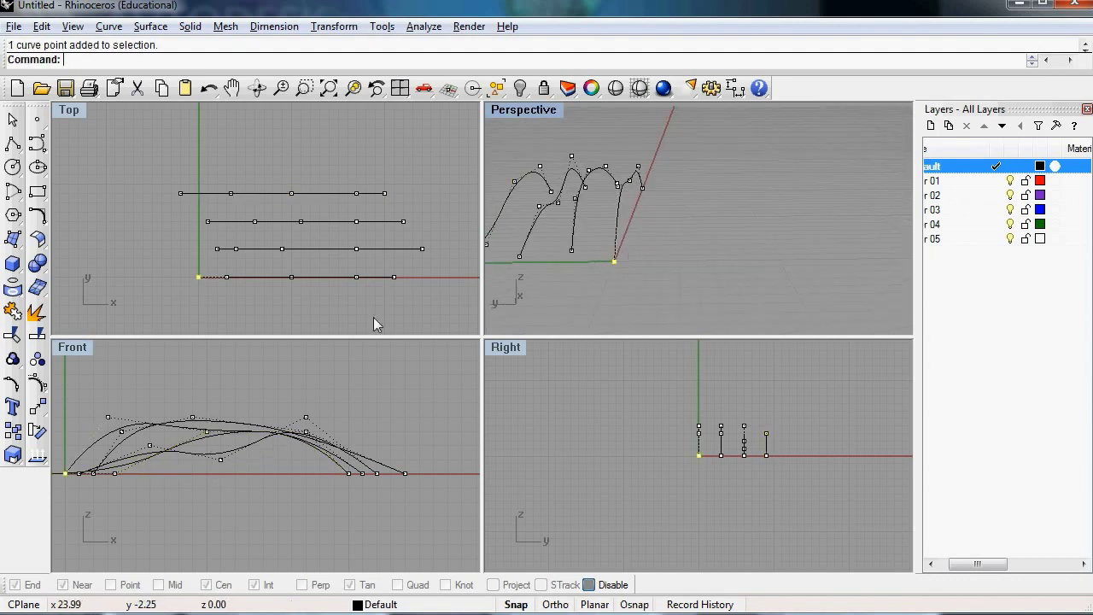
left_click_drag(198, 277, 182, 277)
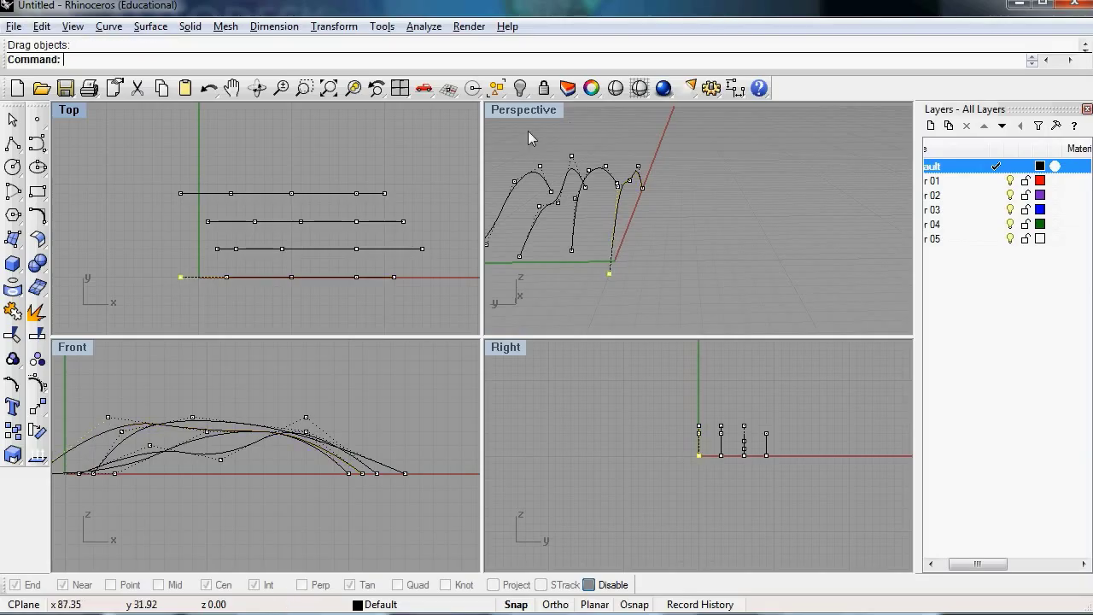
double_click(534, 114)
Orbit the maximized Perspective view and select the four arch curves from right to left.
right_click_drag(520, 281, 664, 269)
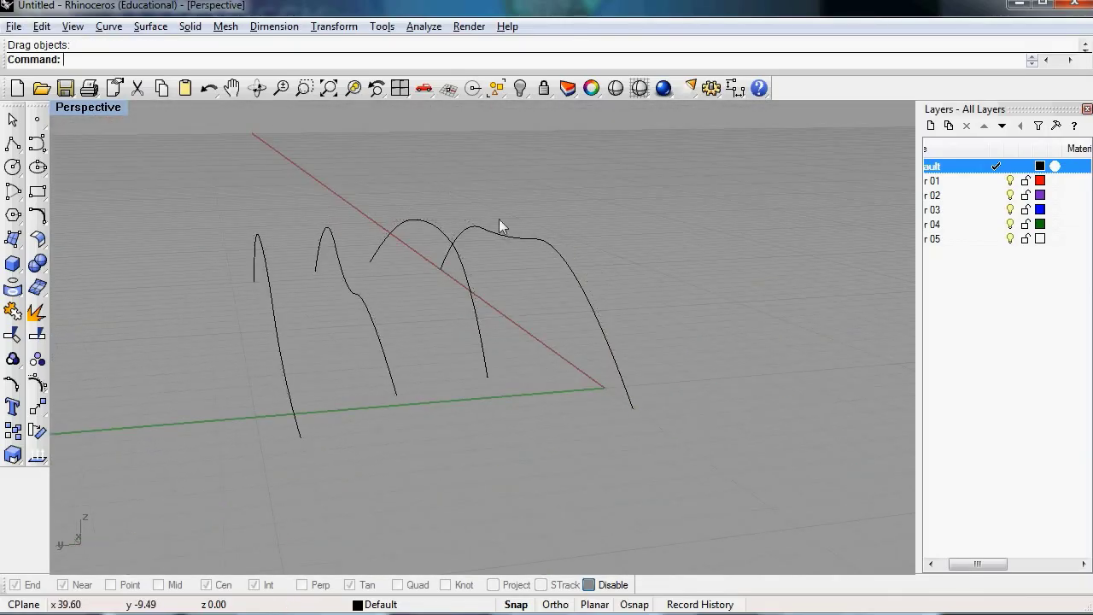
right_click_drag(501, 227, 603, 273)
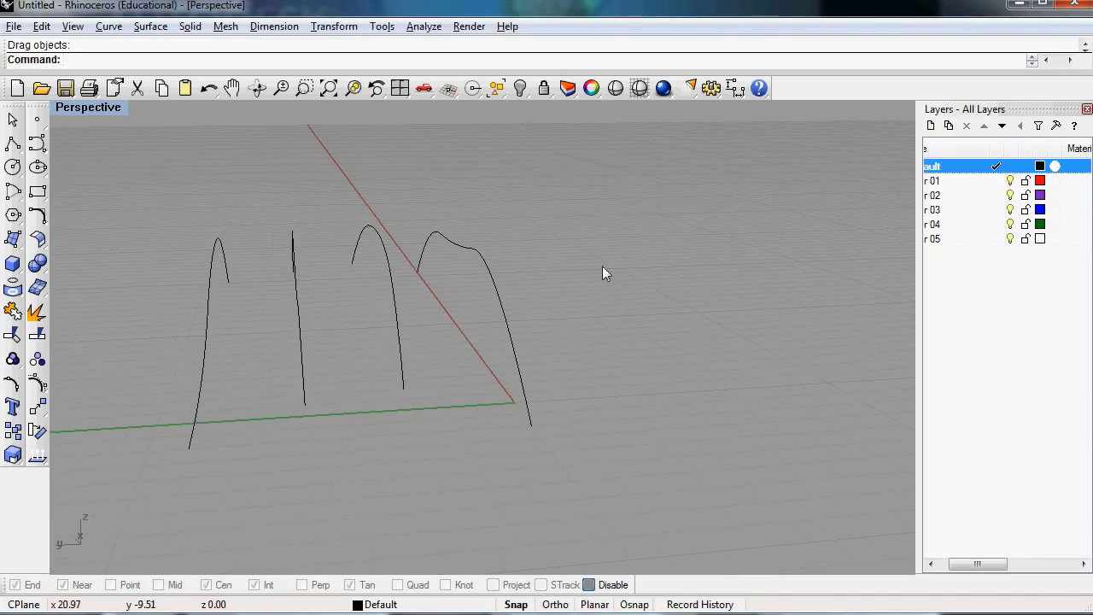
left_click(502, 276)
right_click_drag(491, 286, 462, 264)
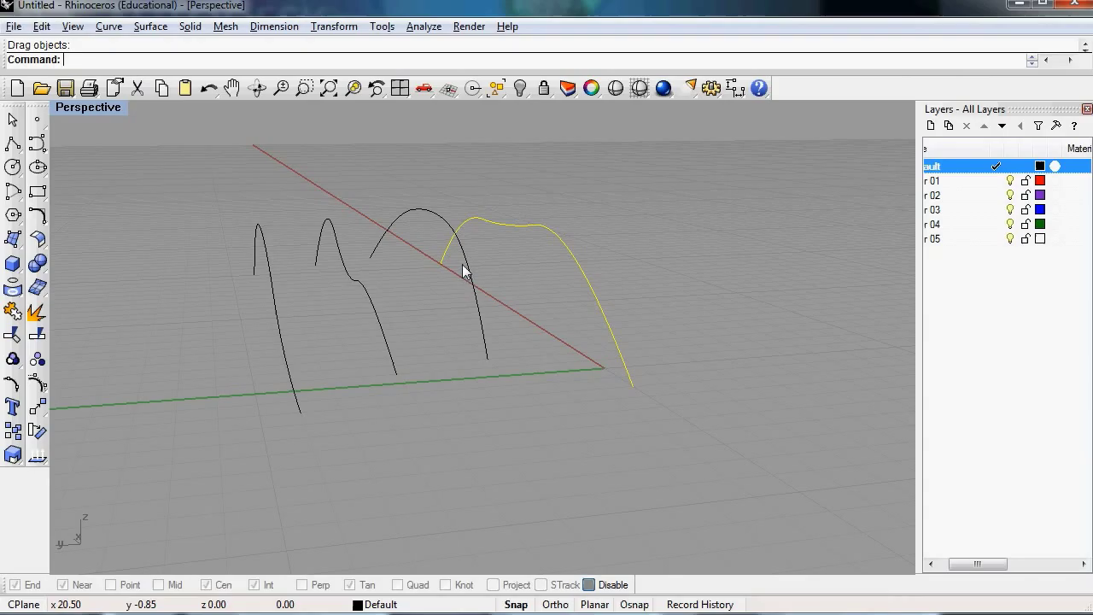
left_click(462, 265, "shift")
left_click(379, 305, "shift")
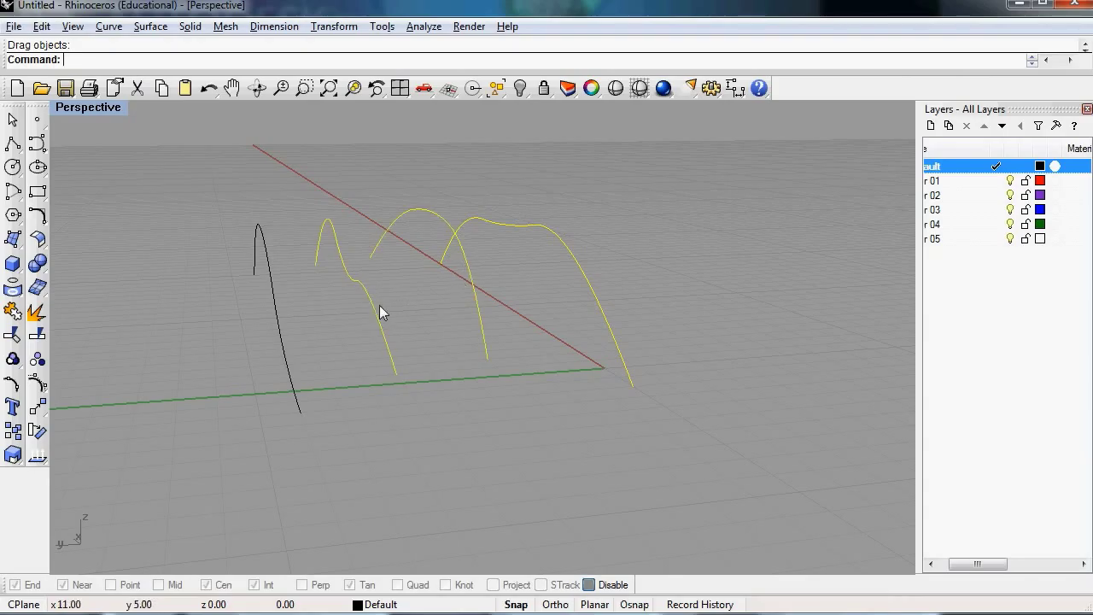
left_click(275, 324, "shift")
Loft the four selected arches with Normal style into one wavy roof surface.
type("Loft")
key("Return")
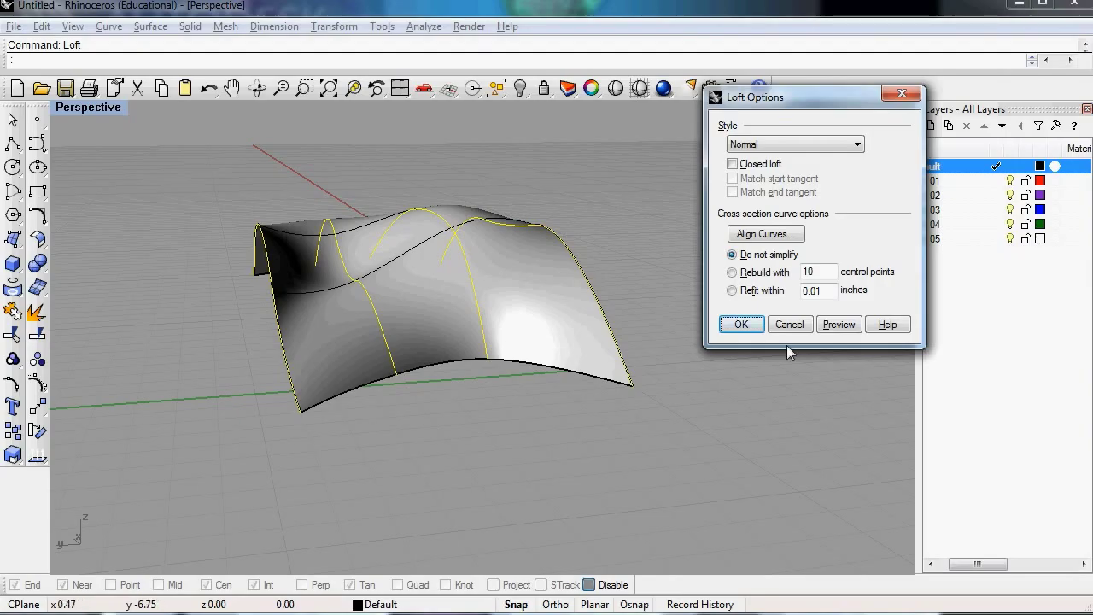
left_click(741, 324)
right_click_drag(696, 336, 493, 270)
scroll(675, 345, "up", 5)
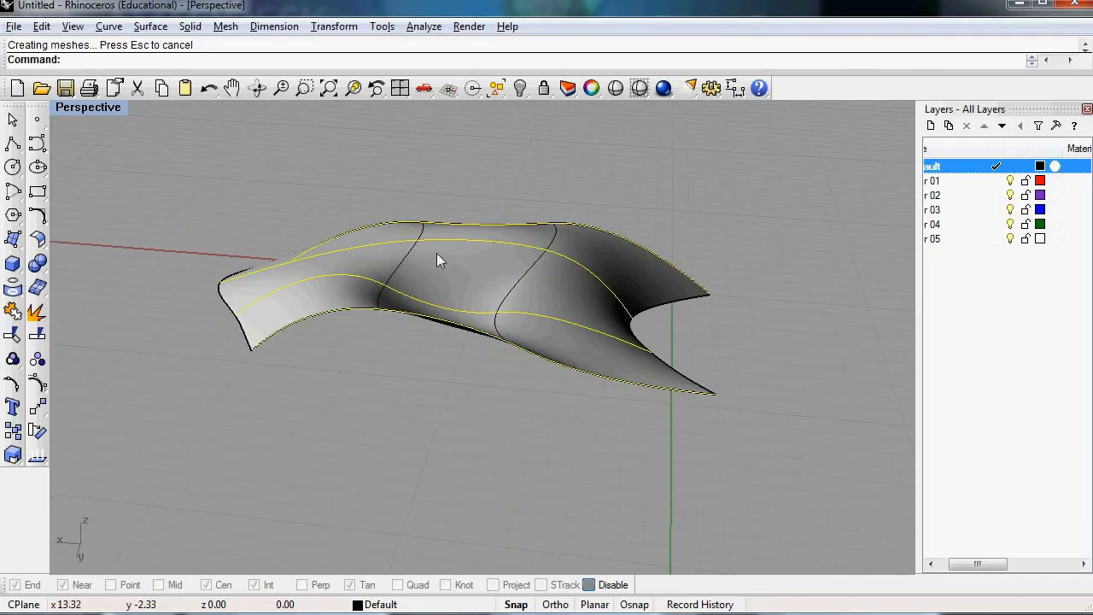
Restore the four-viewport layout and maximize the Top view.
double_click(106, 108)
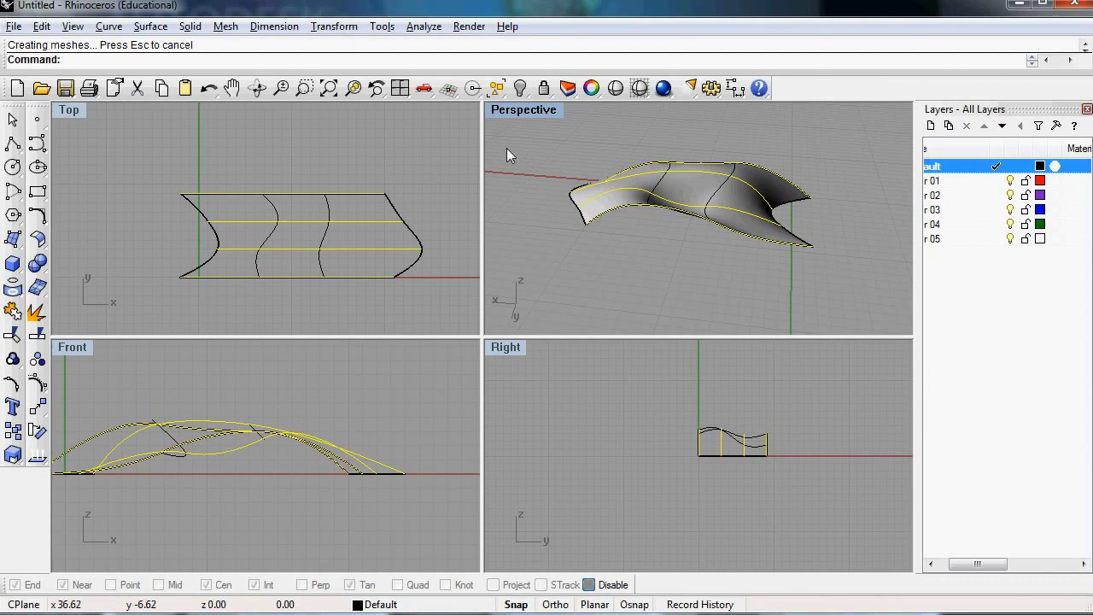
right_click_drag(223, 188, 94, 129)
double_click(77, 109)
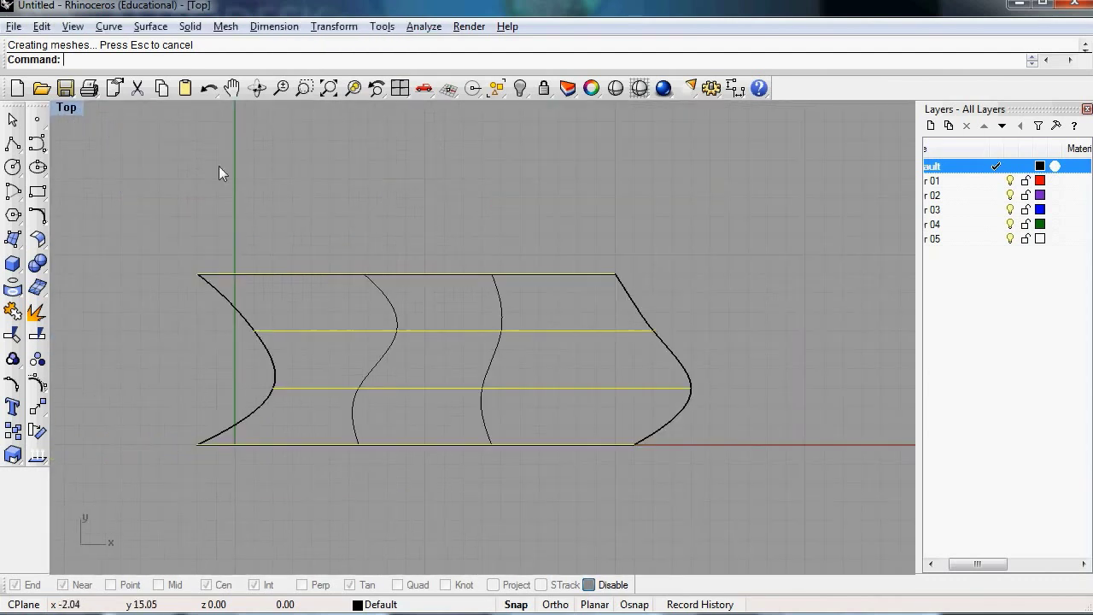
Make Layer 01 current and draw a 40-unit polyline along the x-axis right of the roof.
scroll(220, 171, "down", 5)
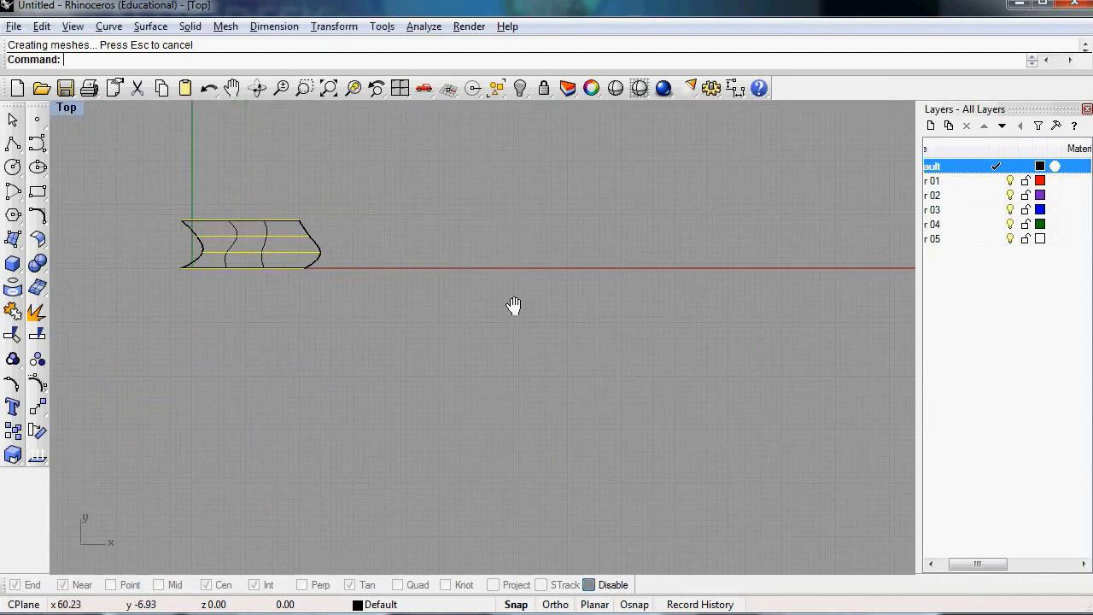
left_click(995, 180)
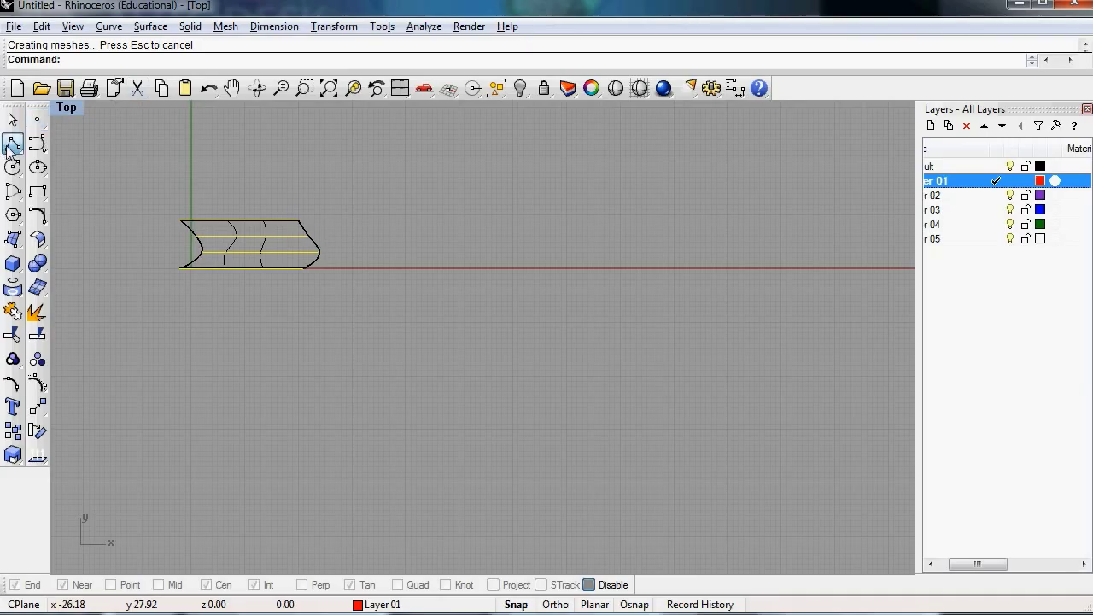
left_click(13, 143)
left_click(404, 269)
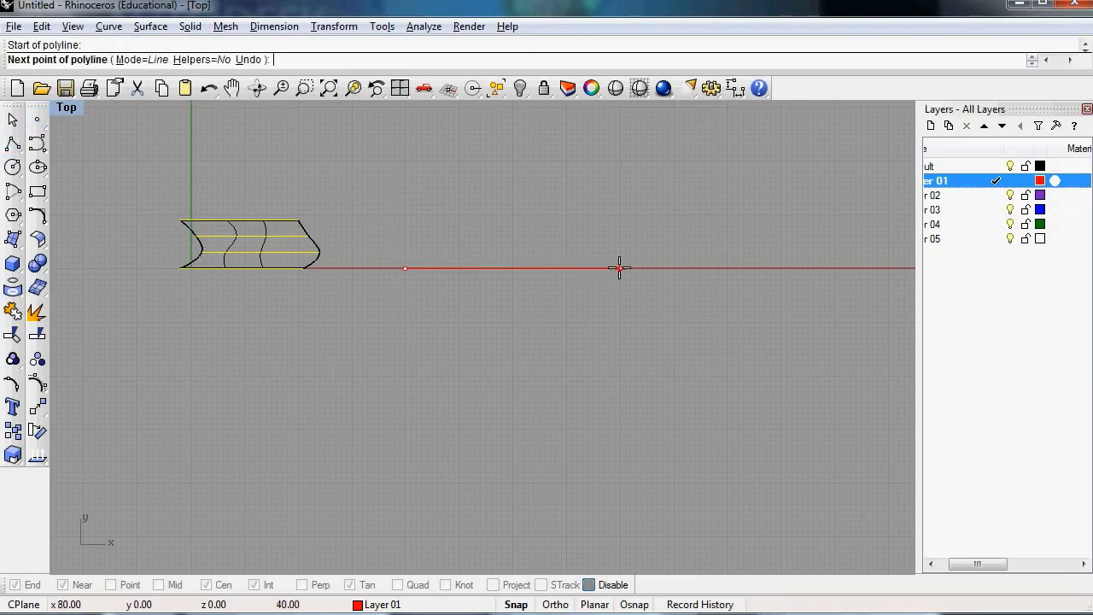
left_click(619, 269)
key("Return")
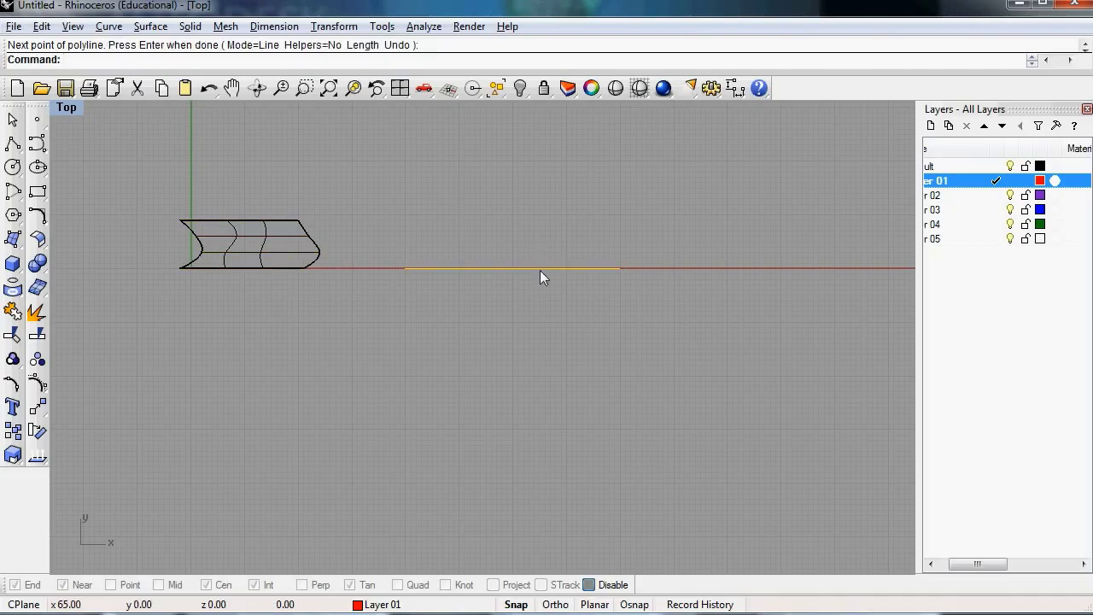
type("array")
key("Return")
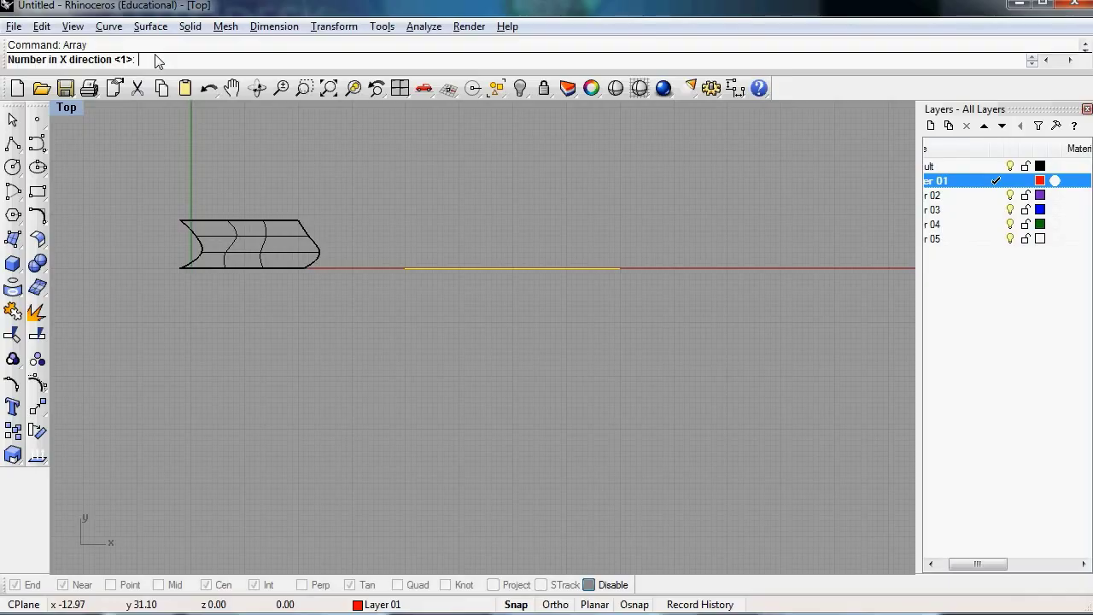
Array the line with counts 1, 20, 1 in X, Y, Z, setting spacing with two reference points.
type("1")
key("Return")
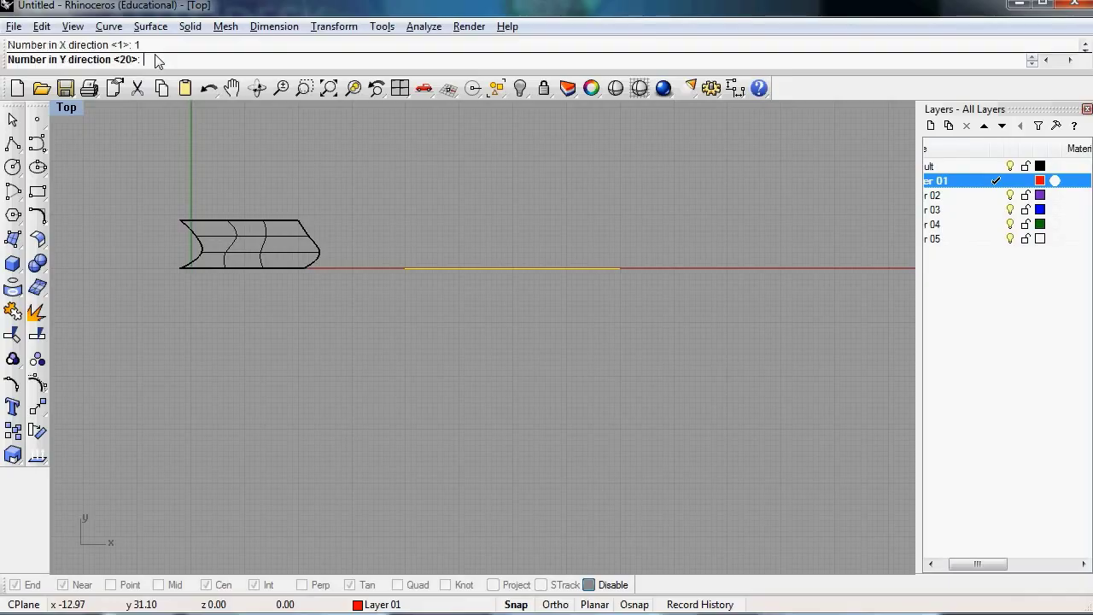
type("20")
key("Return")
type("1")
key("Return")
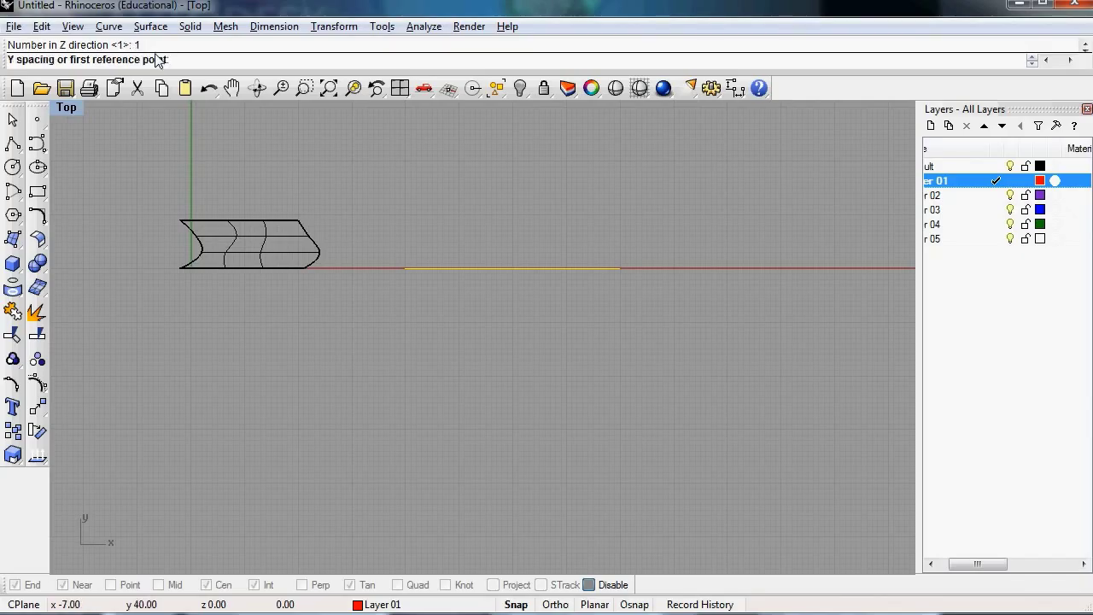
scroll(410, 268, "up", 3)
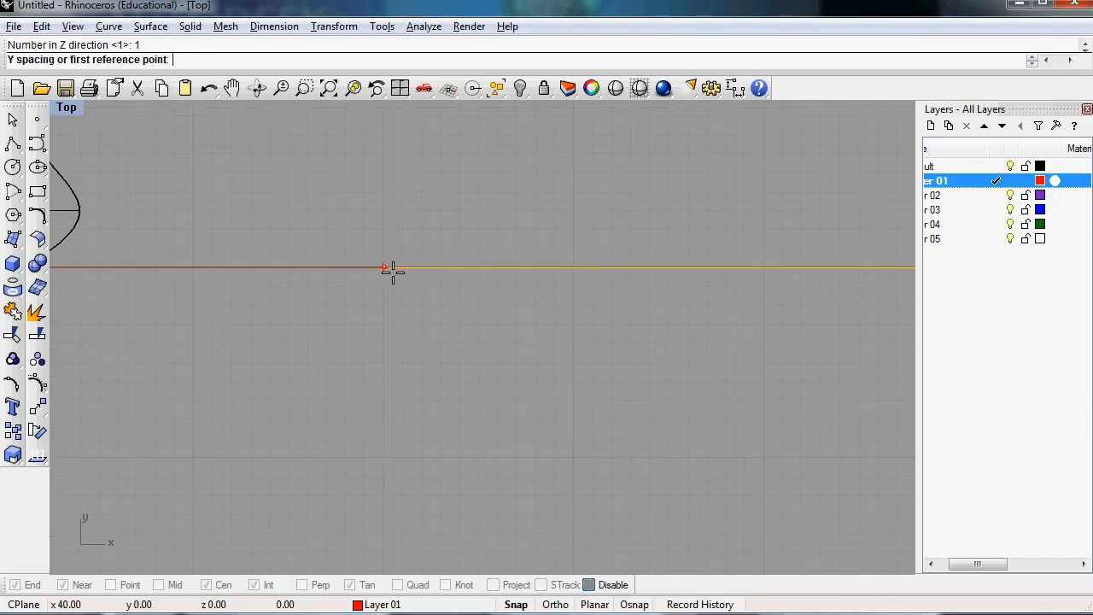
left_click(386, 268)
left_click(385, 251)
scroll(385, 285, "down", 5)
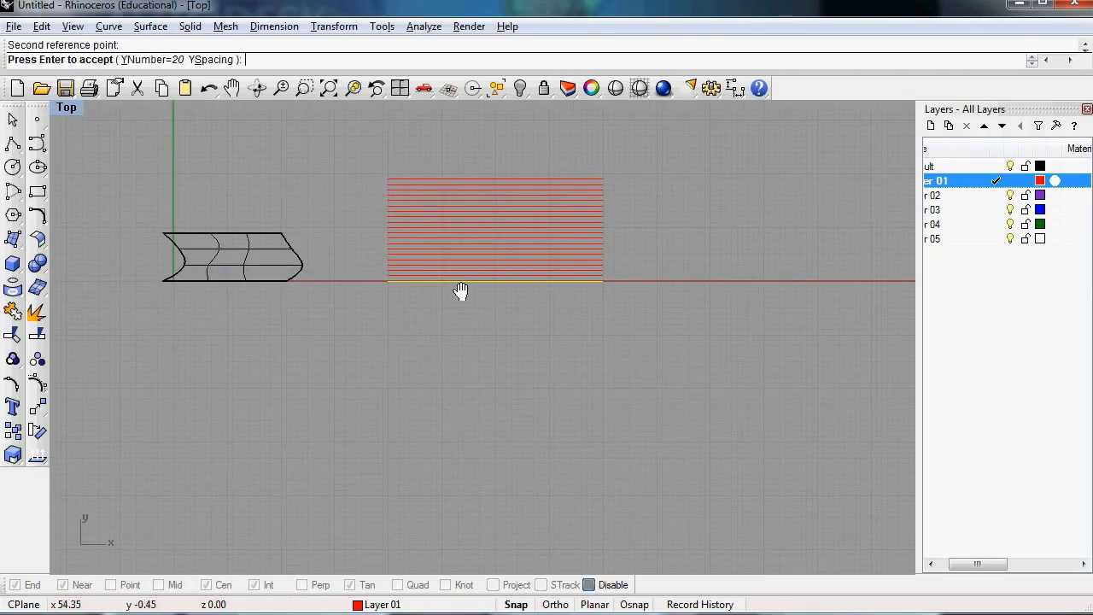
right_click_drag(460, 291, 449, 305)
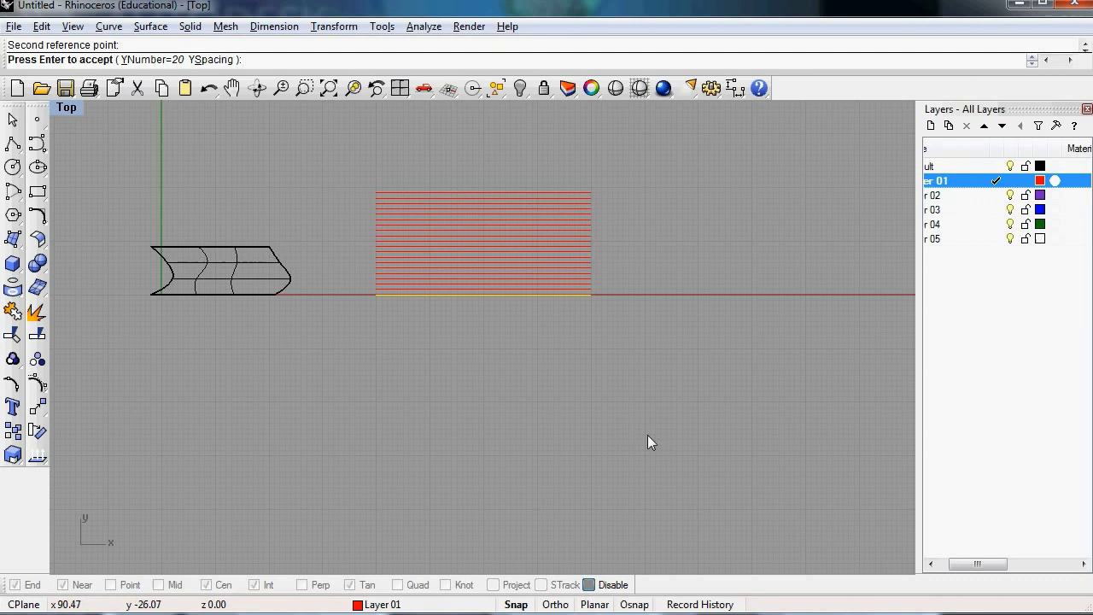
right_click_drag(546, 291, 533, 312)
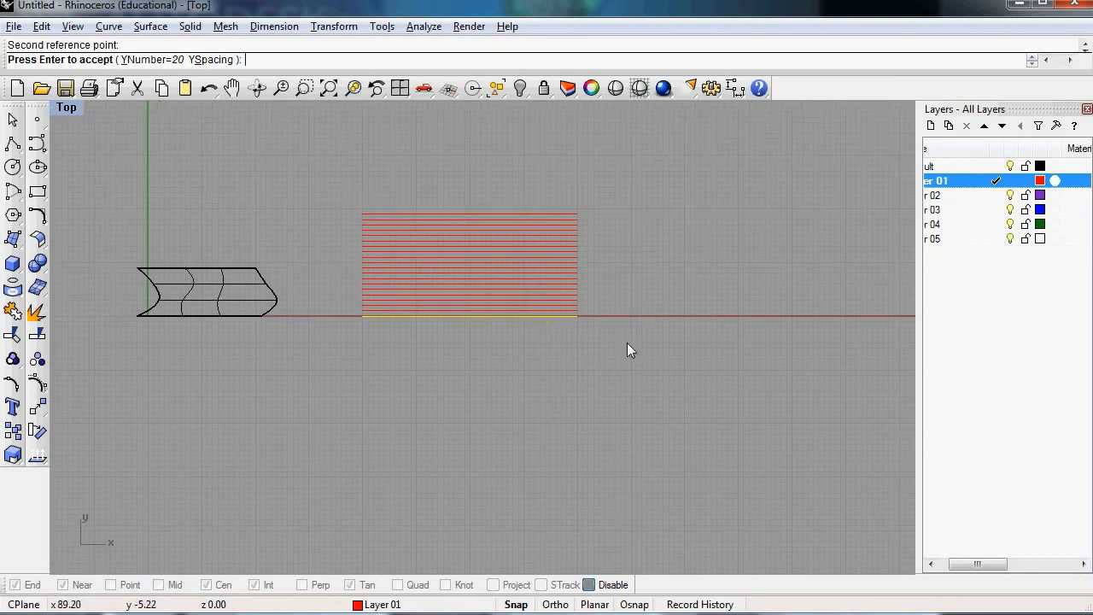
key("Return")
Window-select all 20 arrayed lines and start copying them.
left_click_drag(340, 169, 665, 437)
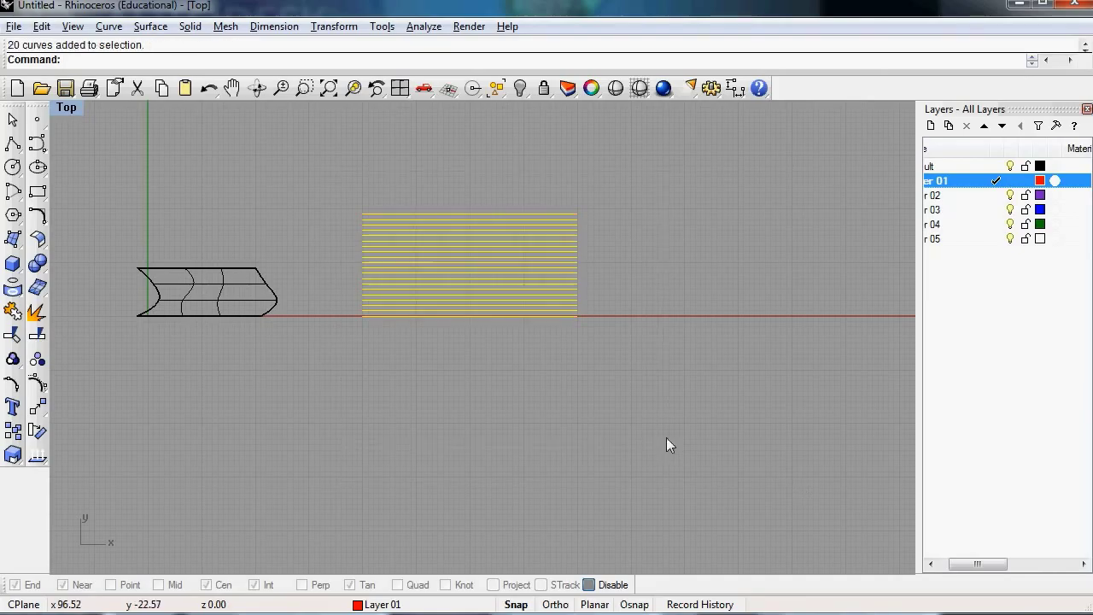
type("Copy")
key("Return")
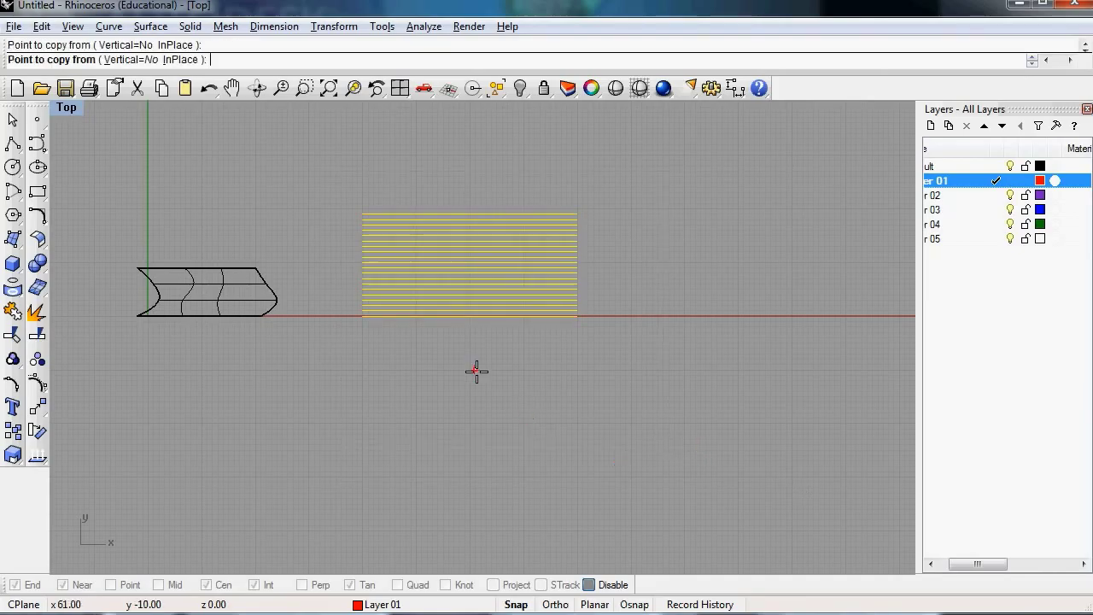
Copy the stack of parallel lines to the right into empty space.
left_click(476, 369)
left_click(693, 361)
key("Return")
right_click_drag(690, 364, 602, 366)
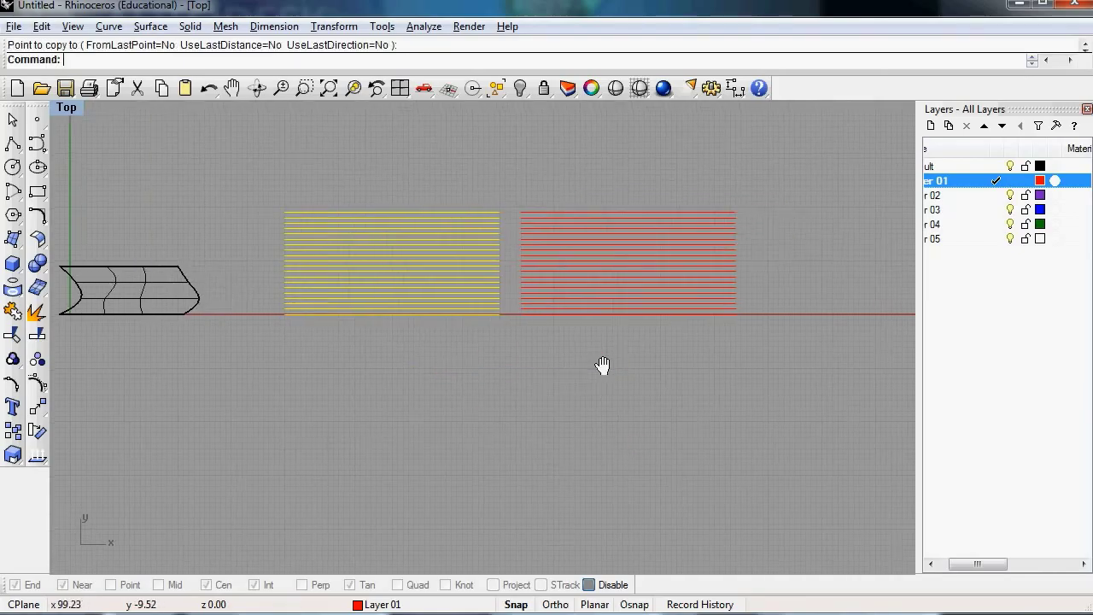
Rotate the copied lines 90° and move them across the horizontal set to form a crossing grid.
type("rotate")
key("Return")
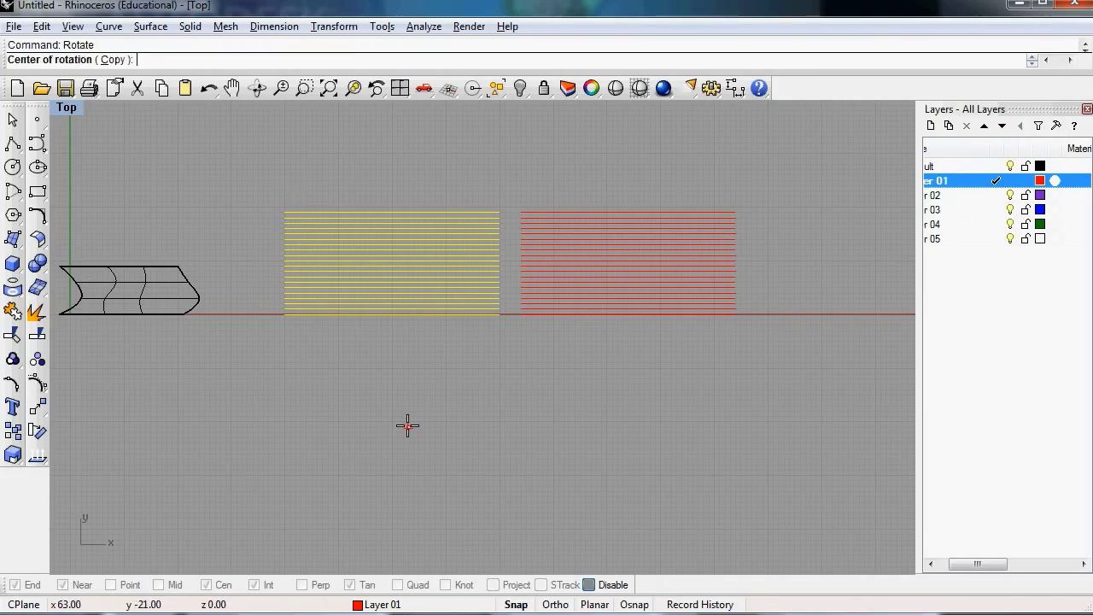
left_click(381, 378)
left_click(478, 378)
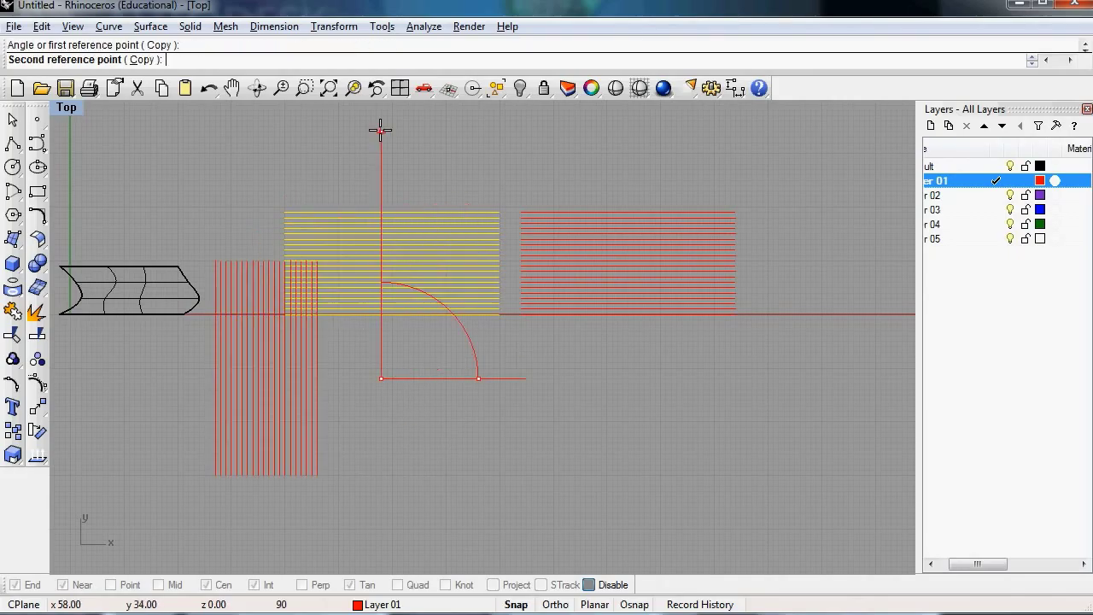
left_click(381, 129)
left_click_drag(268, 356, 637, 266)
Select all 40 grid curves and move the grid onto the boat-shaped roof outline.
left_click_drag(428, 147, 881, 517)
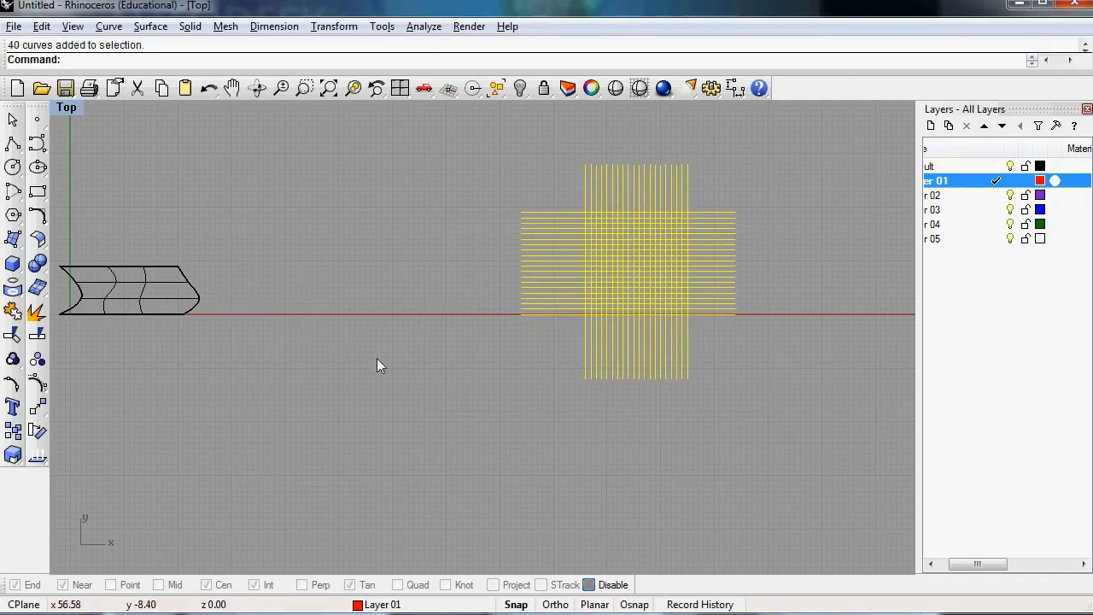
scroll(487, 351, "down", 2)
left_click_drag(654, 279, 230, 302)
scroll(230, 302, "up", 5)
Copy four vertical grid lines 4 units to the right.
right_click_drag(270, 302, 285, 249)
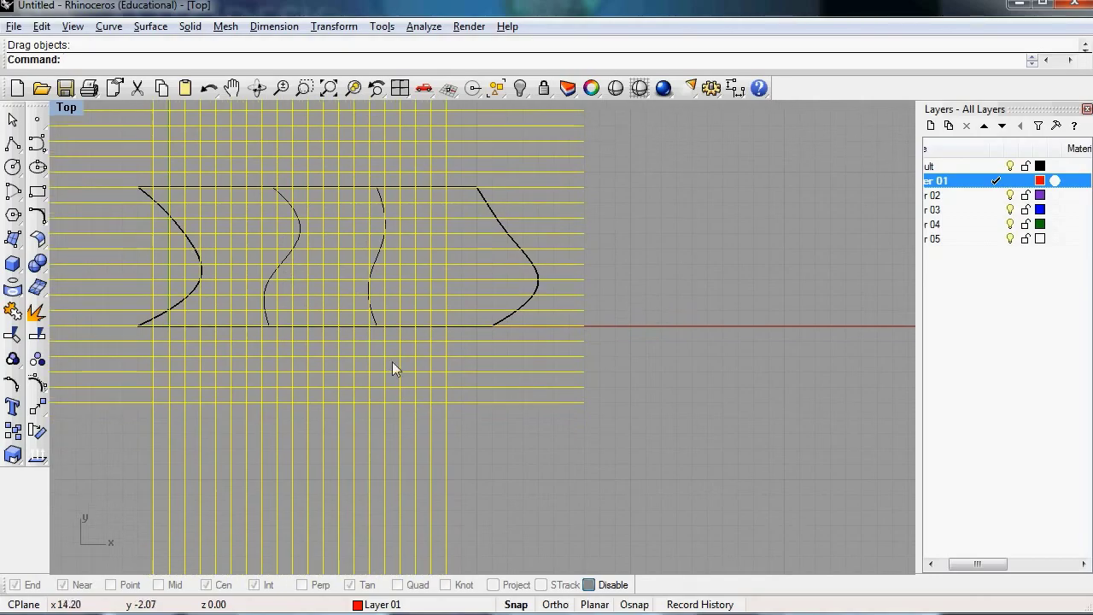
left_click(533, 495)
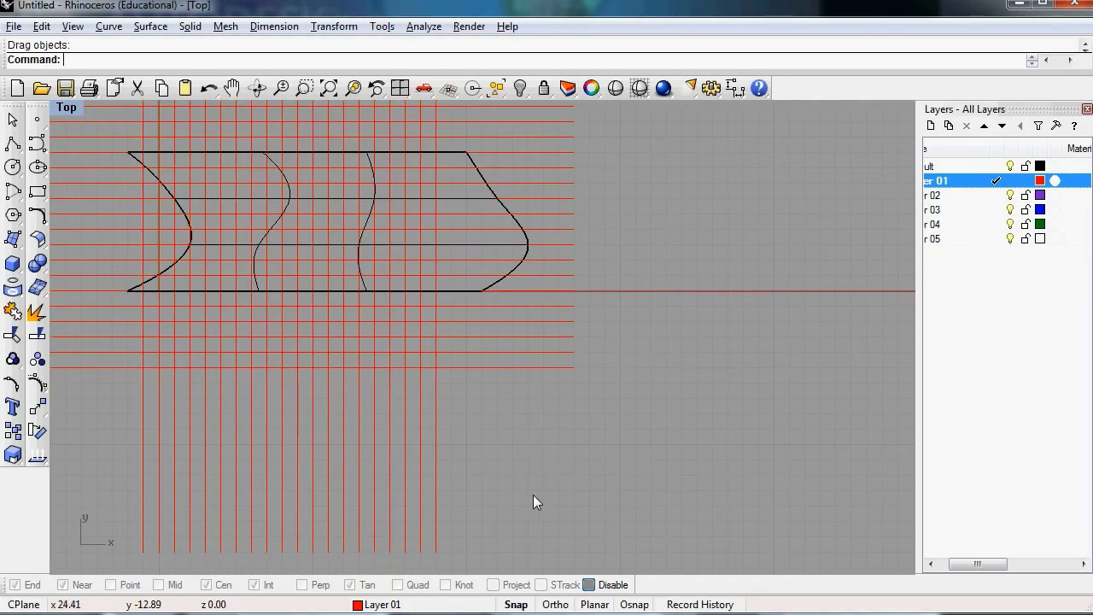
left_click_drag(393, 401, 387, 397)
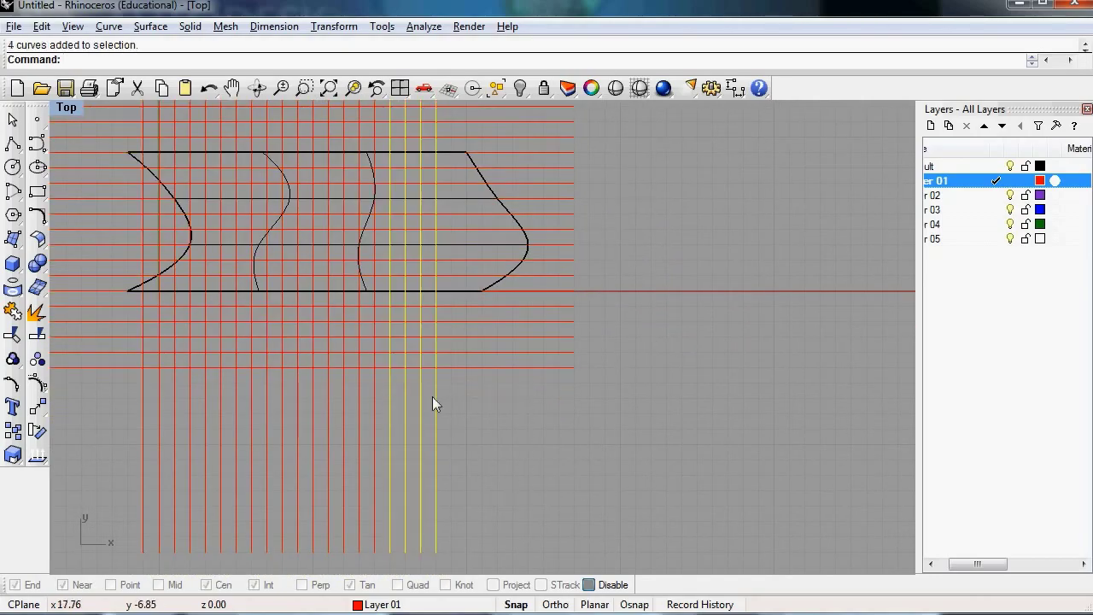
type("copy")
key("Return")
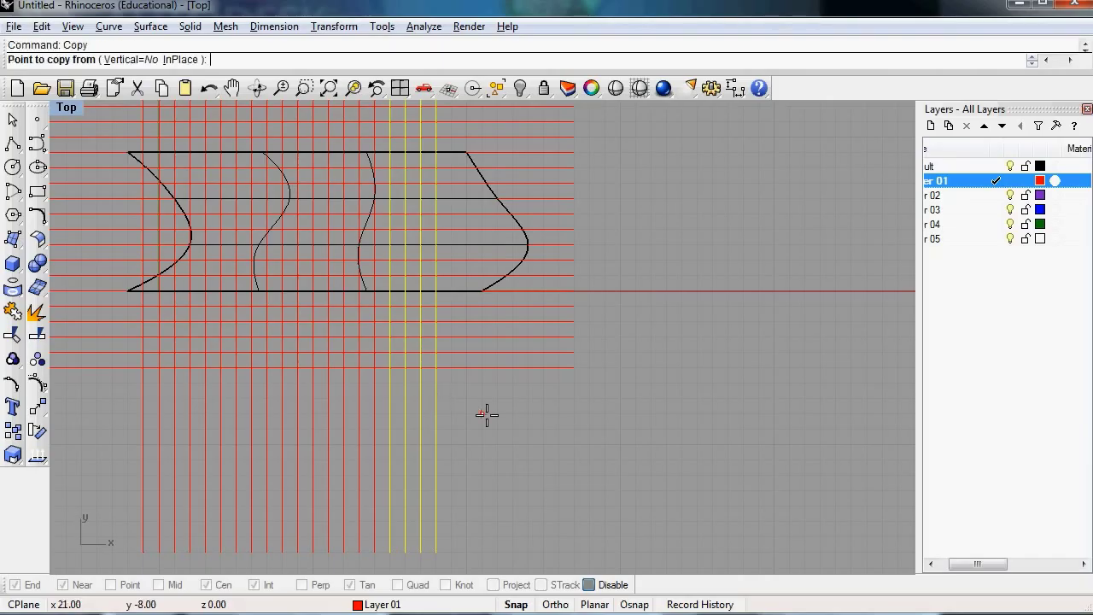
left_click(482, 413)
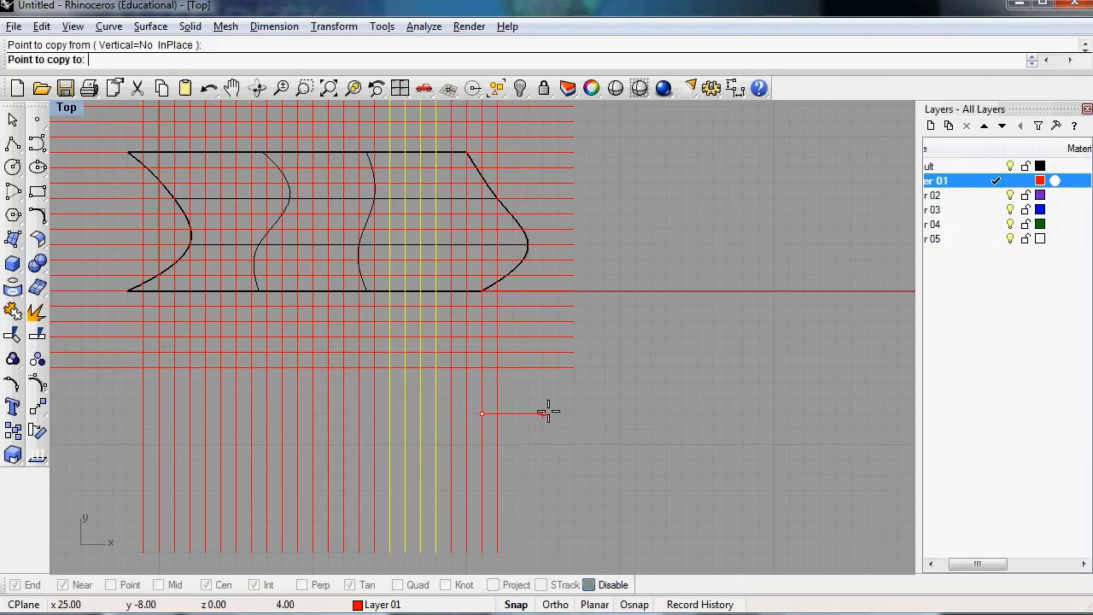
left_click(547, 414)
key("Return")
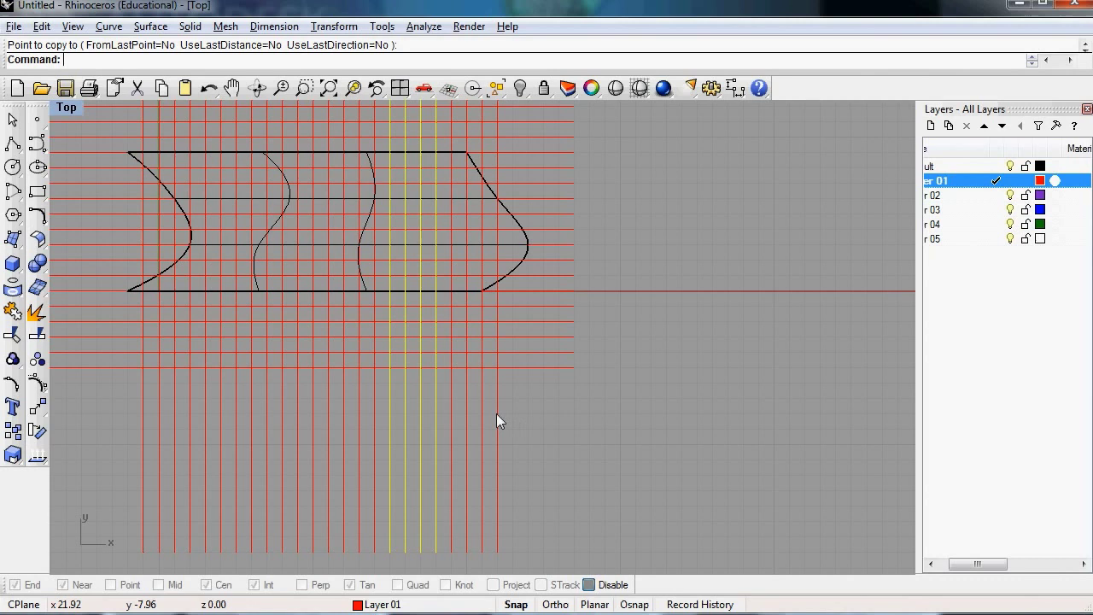
Copy the rightmost vertical line another 3 units to the right.
left_click(496, 413)
key("Return")
left_click(527, 413)
left_click(543, 414)
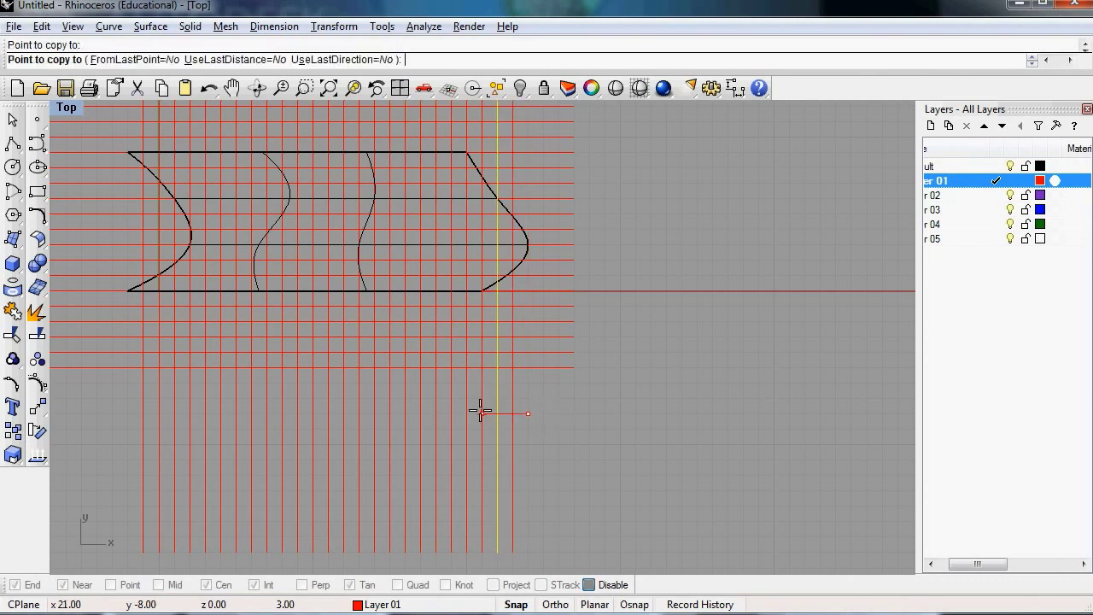
key("Return")
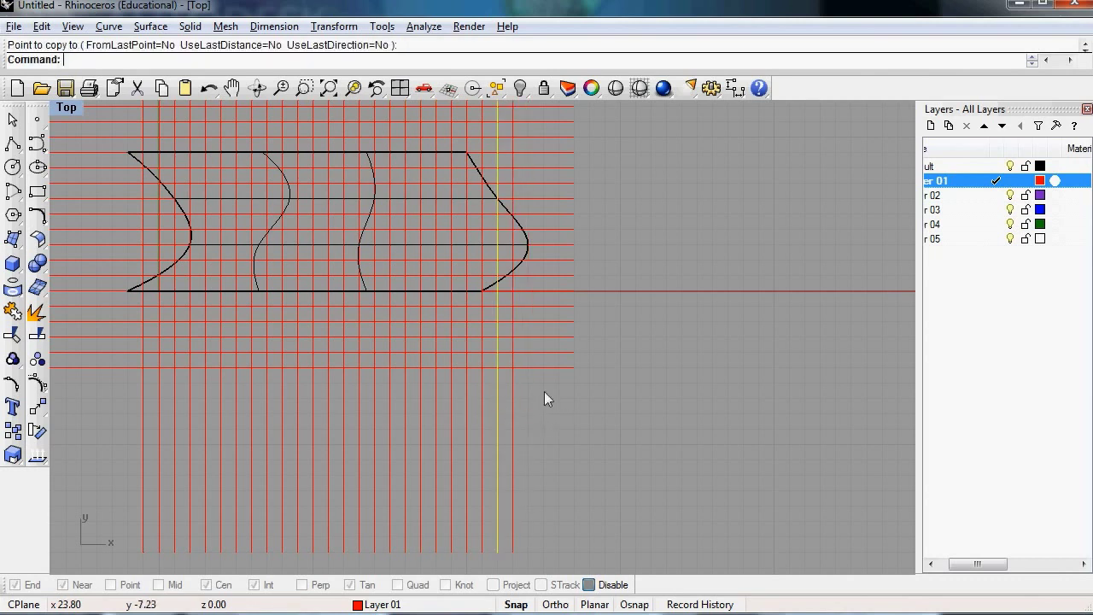
Restore the four viewports, select all grid lines, and make Layer 03 current.
double_click(67, 108)
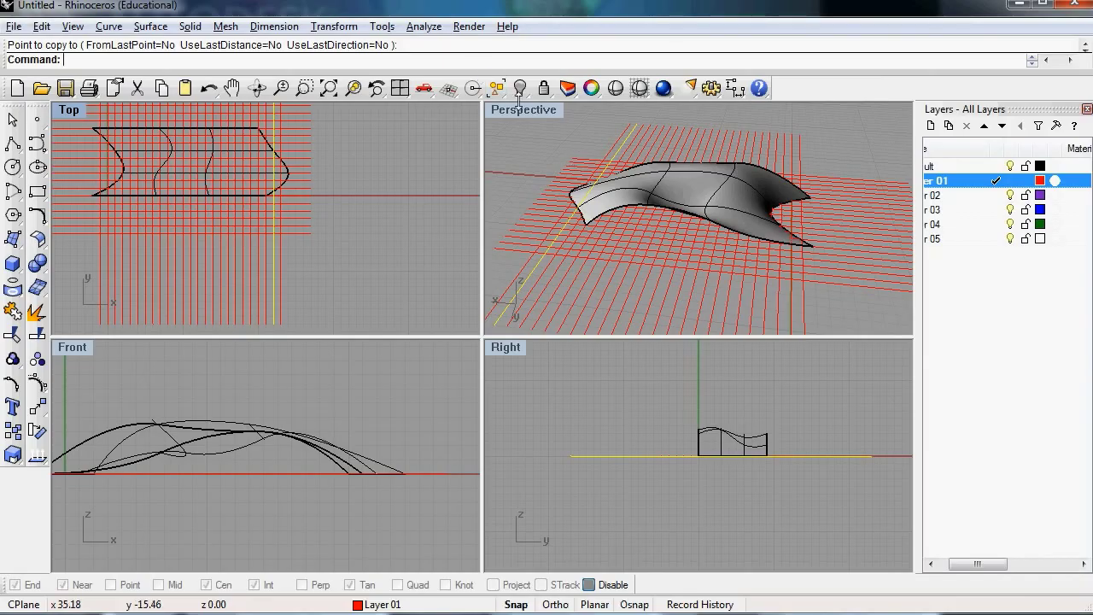
right_click_drag(633, 239, 375, 252)
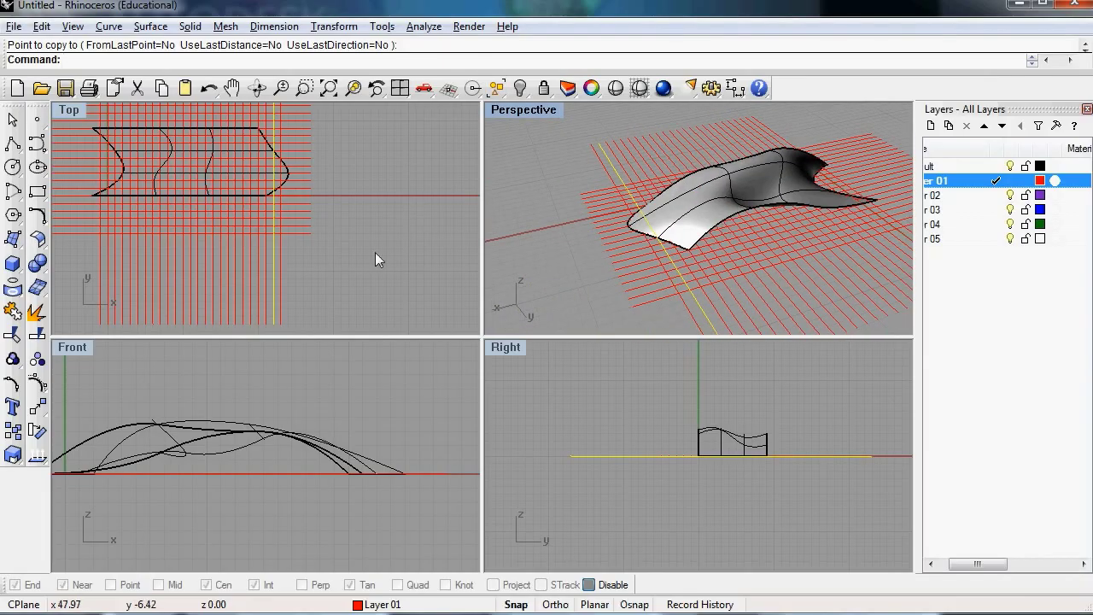
right_click_drag(378, 315, 385, 214)
left_click_drag(403, 121, 147, 108)
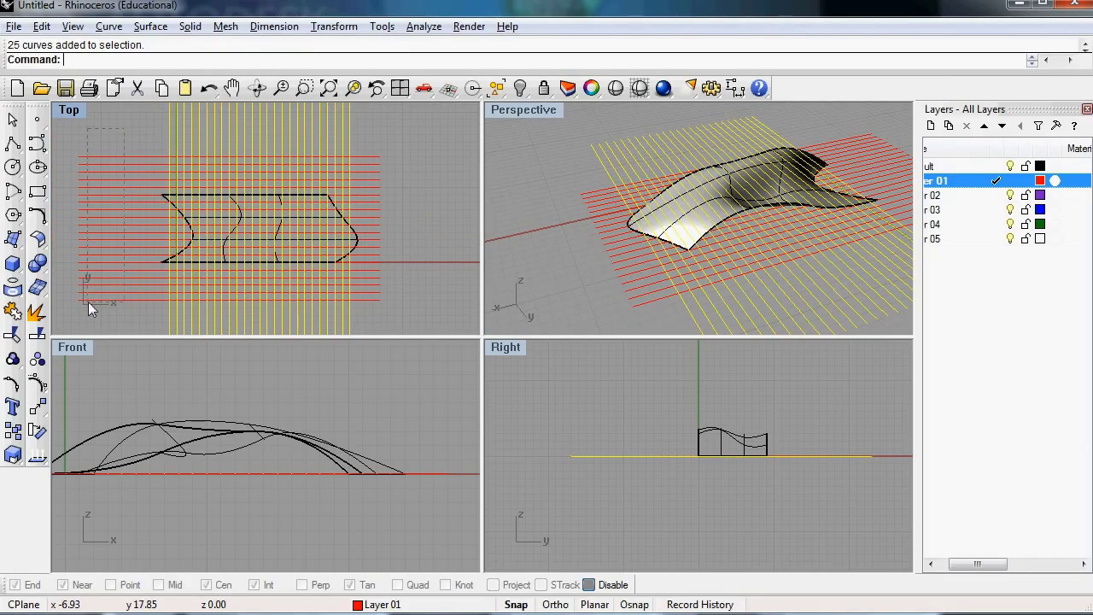
left_click_drag(88, 301, 88, 301)
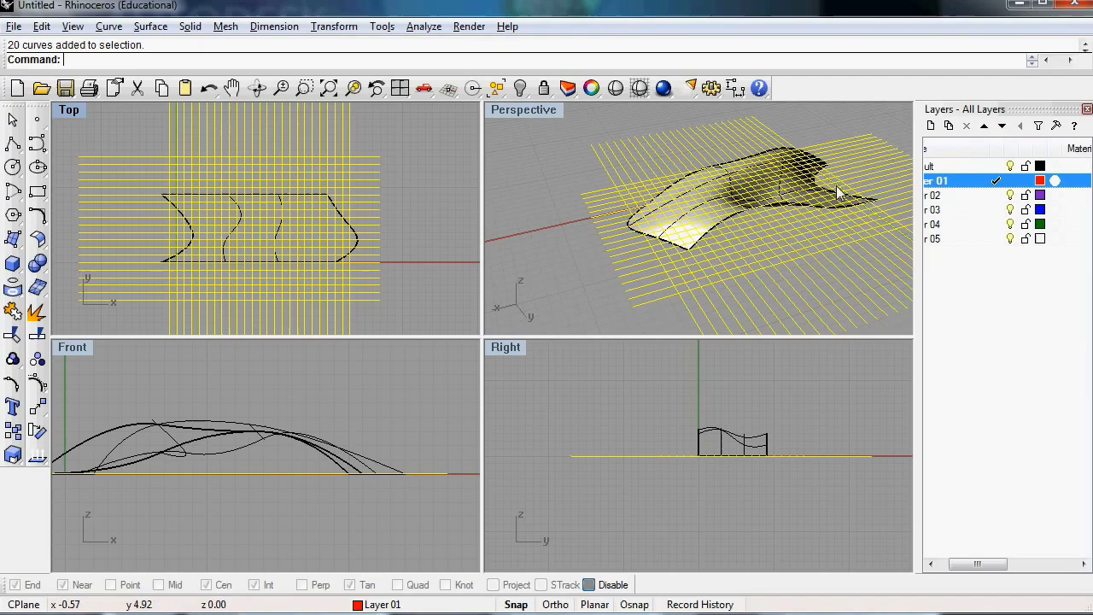
right_click_drag(841, 191, 853, 120)
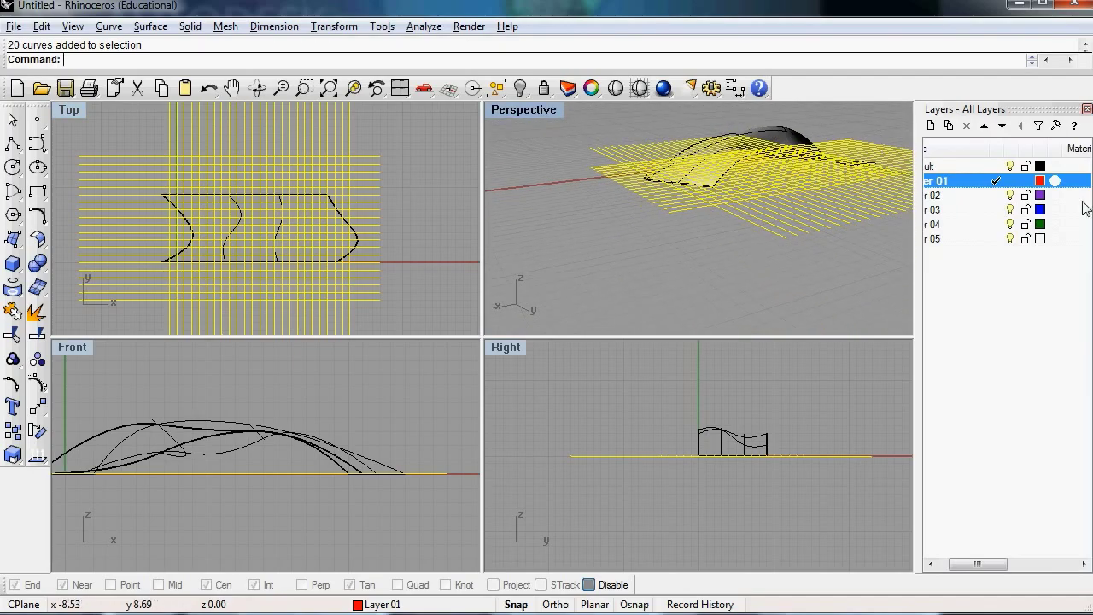
left_click(997, 209)
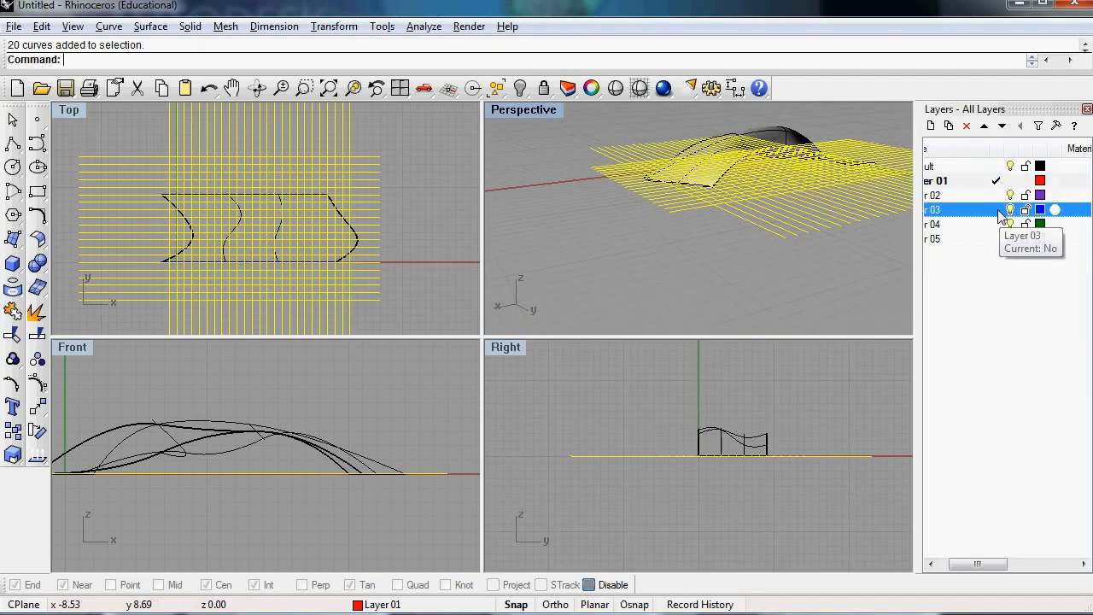
Project the selected grid curves onto the wavy roof surface with Project.
right_click_drag(897, 198, 805, 156)
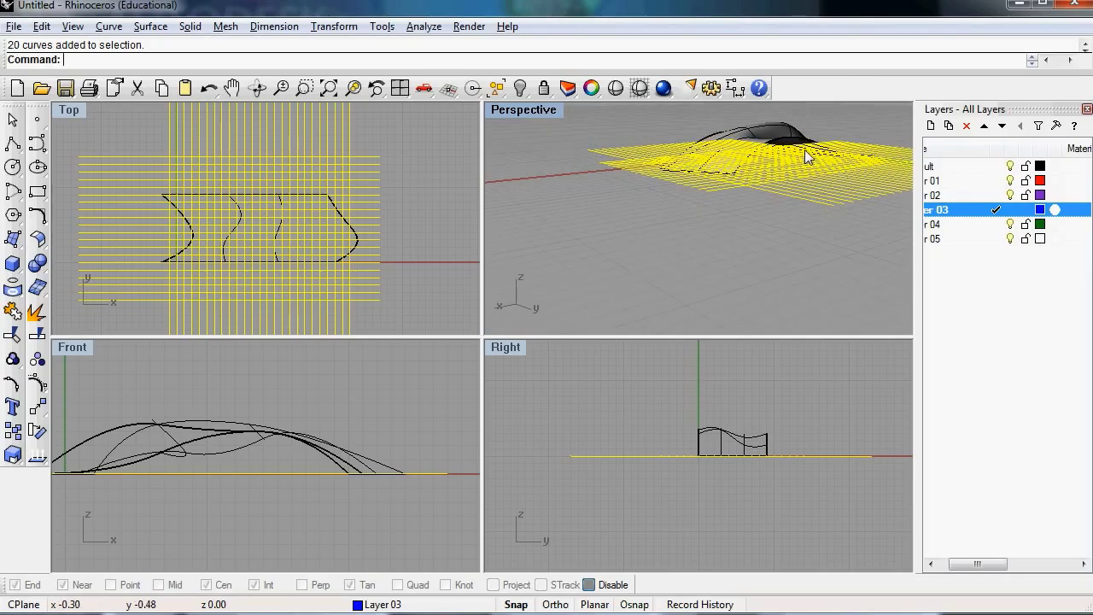
type("Pr")
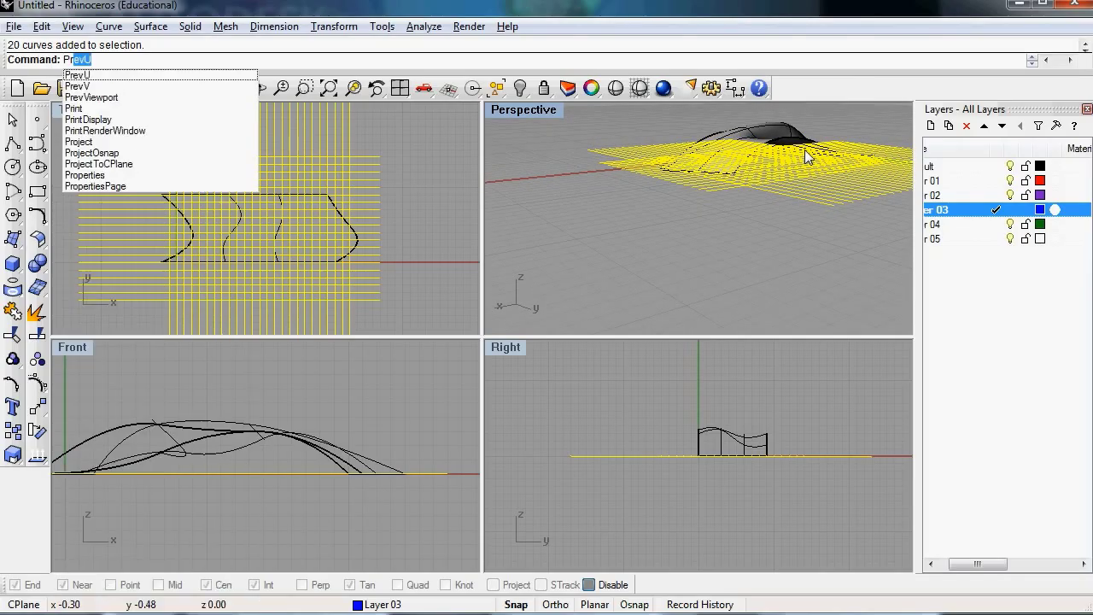
type("oje")
key("Return")
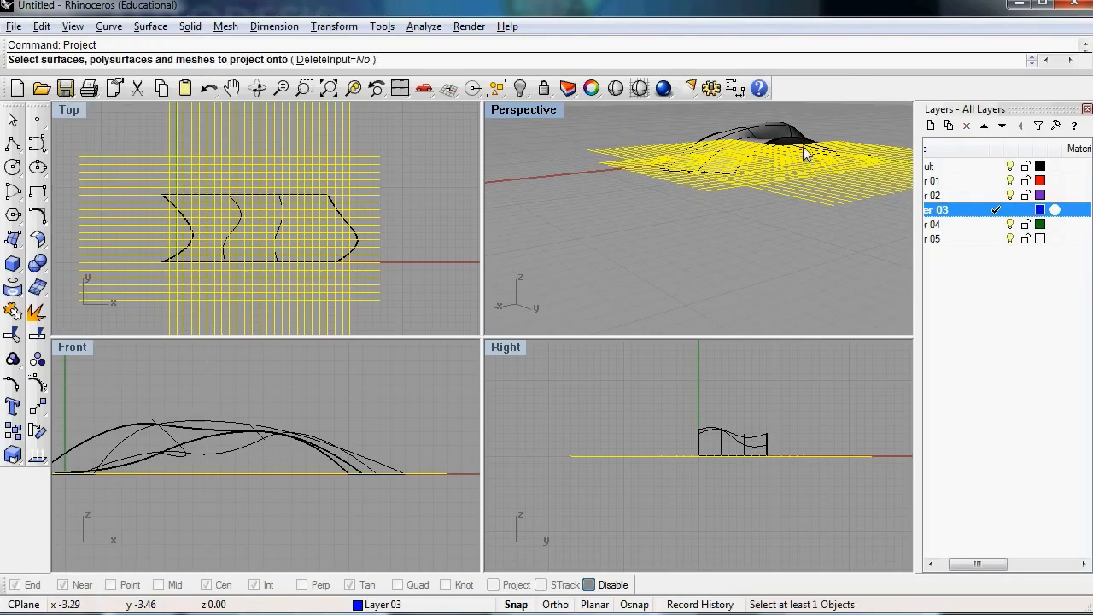
left_click(759, 123)
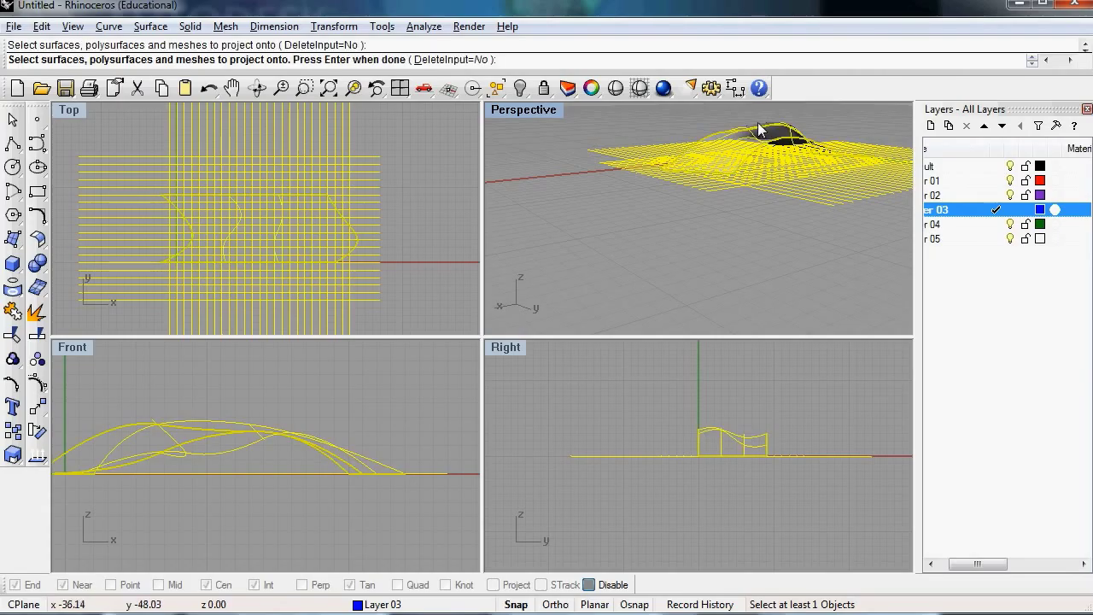
key("Return")
Hide Layer 01's flat red grid and inspect the blue projected curves in full-screen Perspective.
double_click(512, 110)
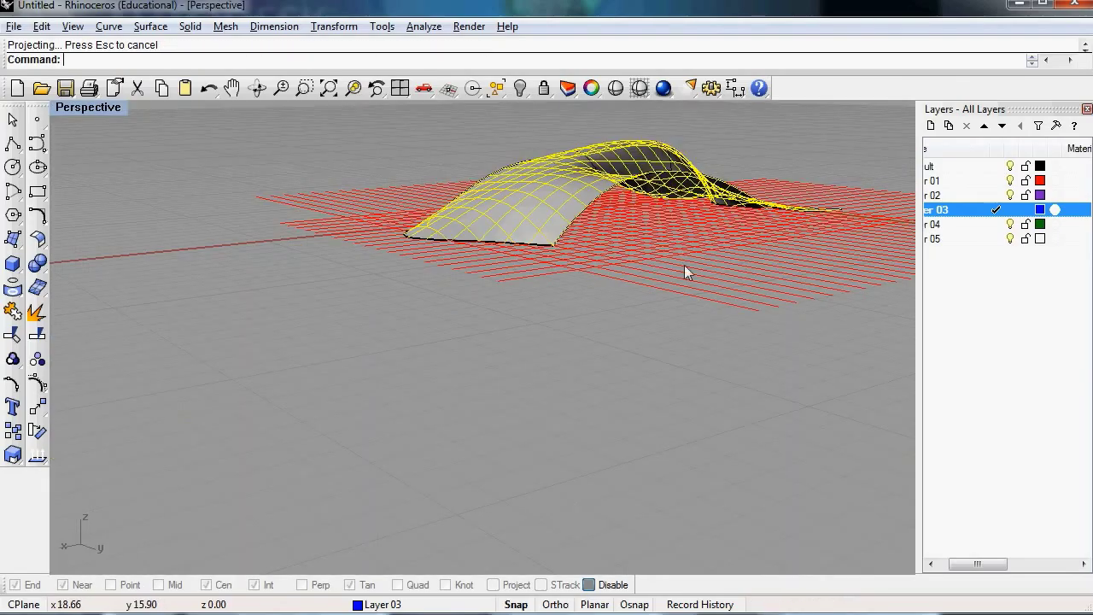
right_click_drag(683, 264, 555, 307)
scroll(556, 307, "up", 6)
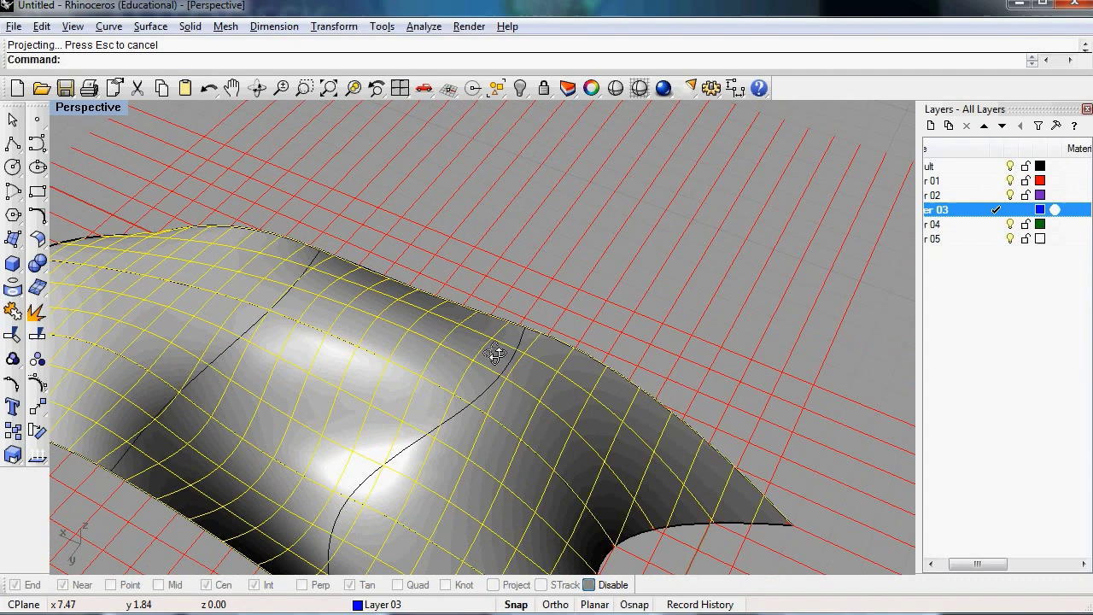
right_click_drag(496, 353, 1026, 180)
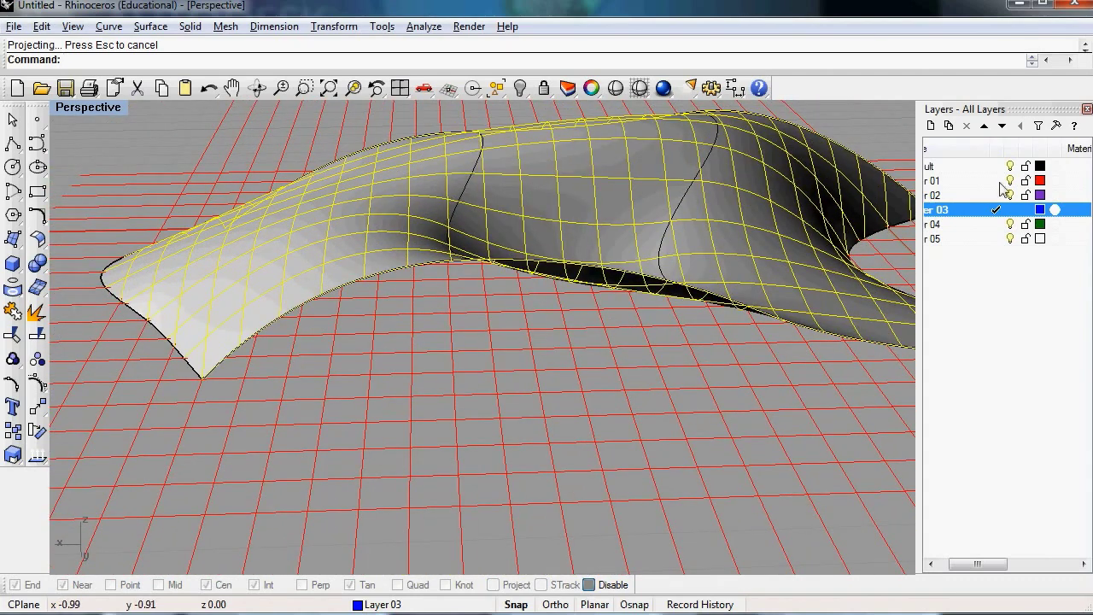
left_click(1012, 181)
right_click_drag(622, 268, 617, 379)
key("Escape")
Select the roof surface, create its silhouette curves, and check the roof's front edge curve.
left_click(603, 346)
type("il")
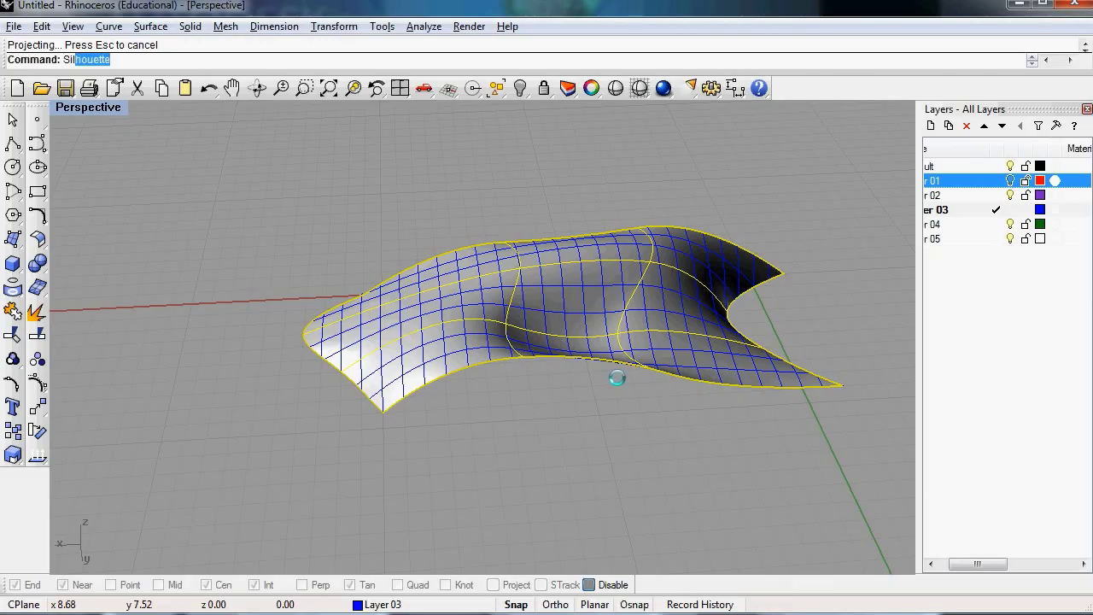
key("Return")
right_click_drag(519, 359, 598, 359)
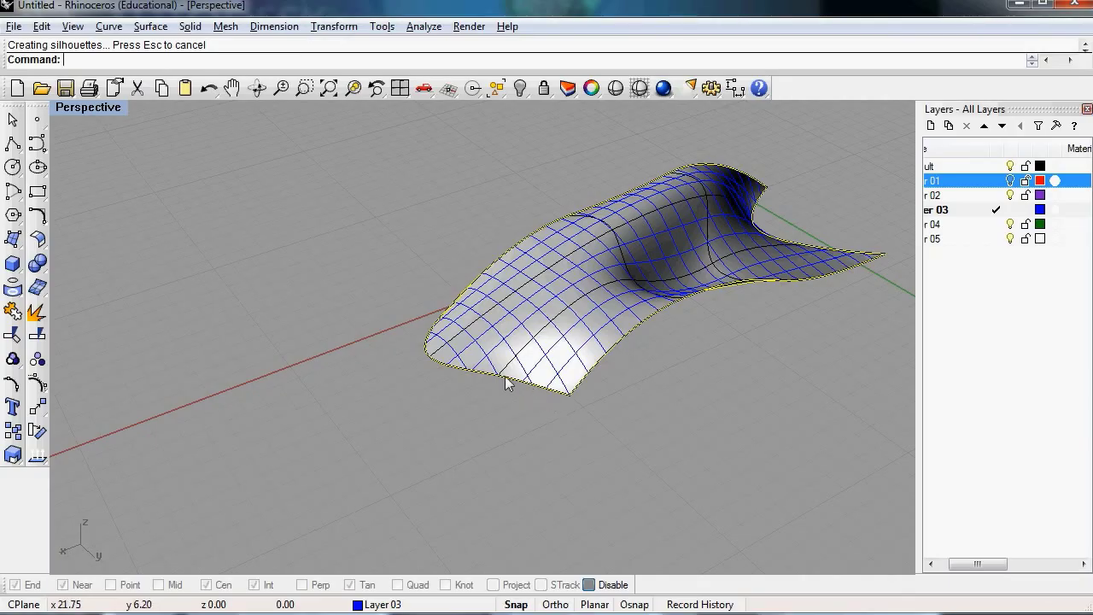
right_click_drag(692, 394, 582, 371)
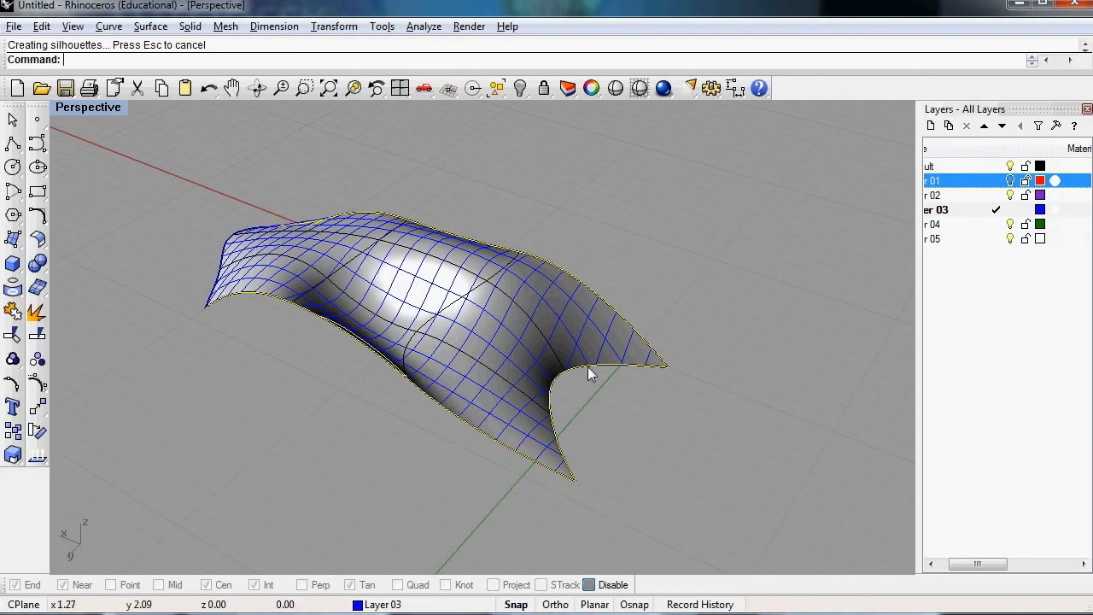
right_click_drag(500, 432, 665, 450)
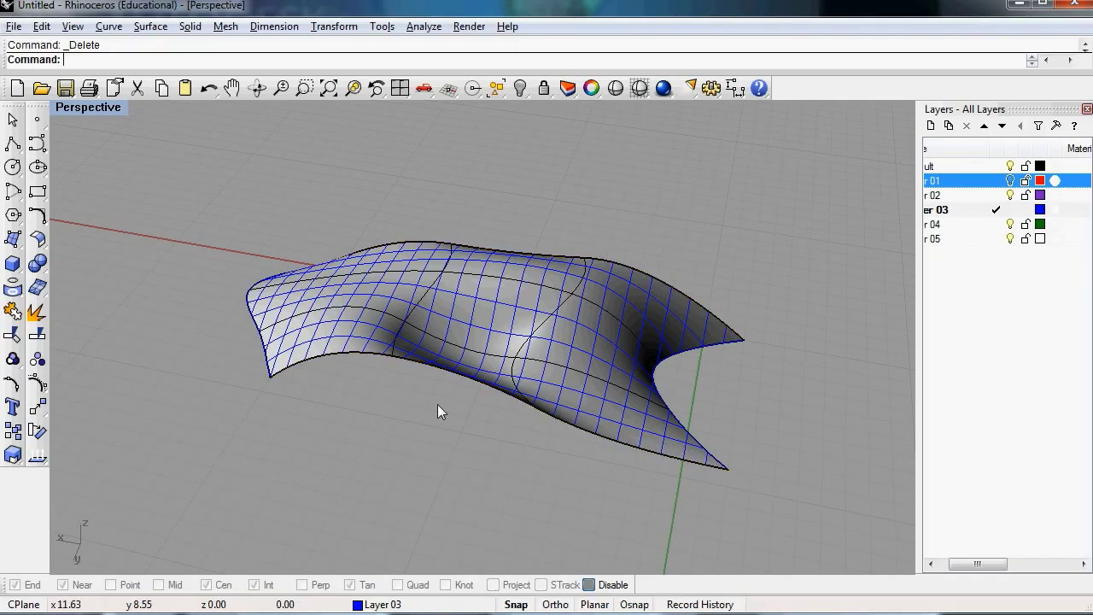
right_click_drag(437, 404, 584, 419)
left_click(603, 382)
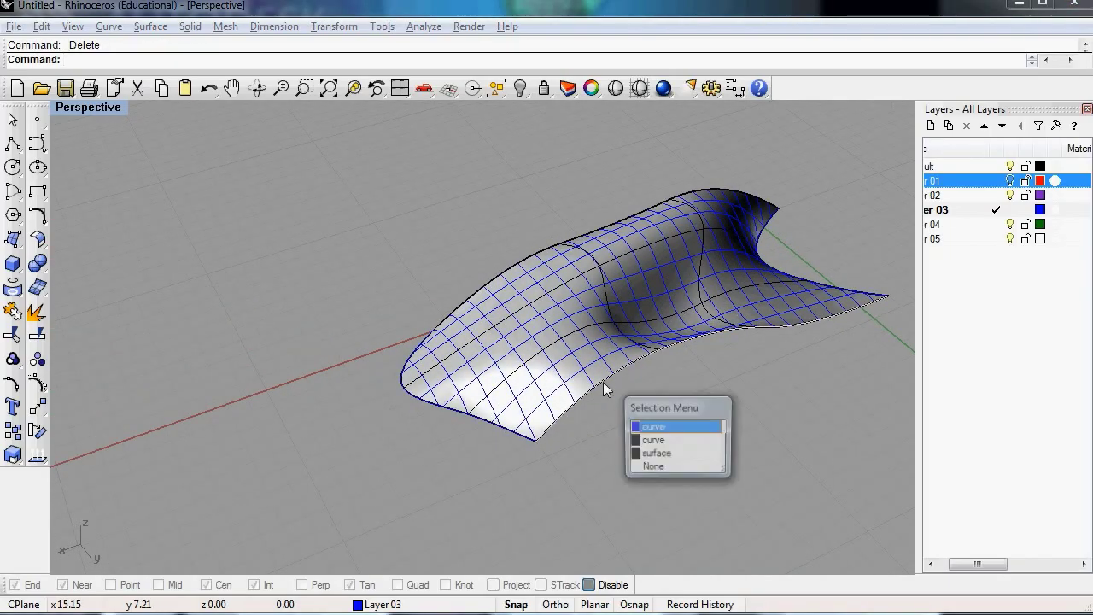
left_click(655, 428)
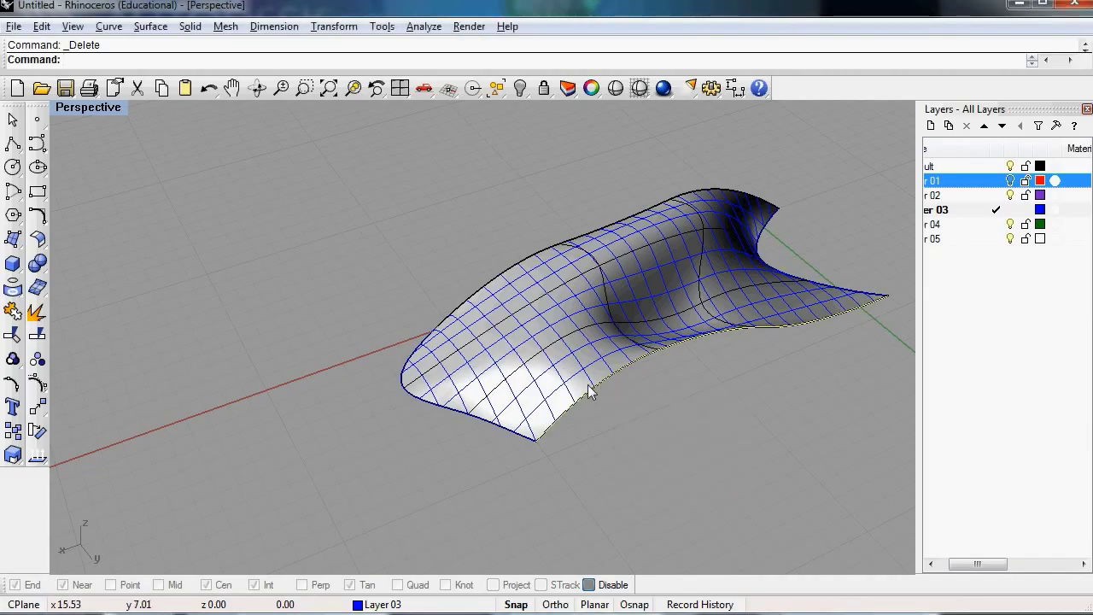
left_click(642, 416)
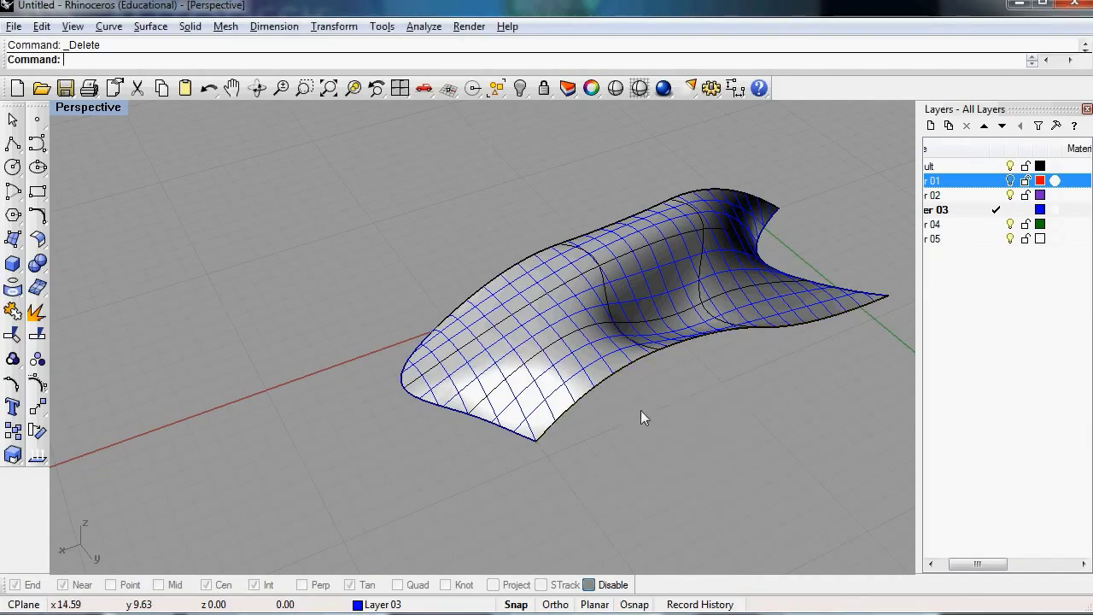
Turn off the Default layer's roof surface and window-select all 41 blue curves.
left_click(1010, 166)
right_click_drag(744, 413, 649, 393)
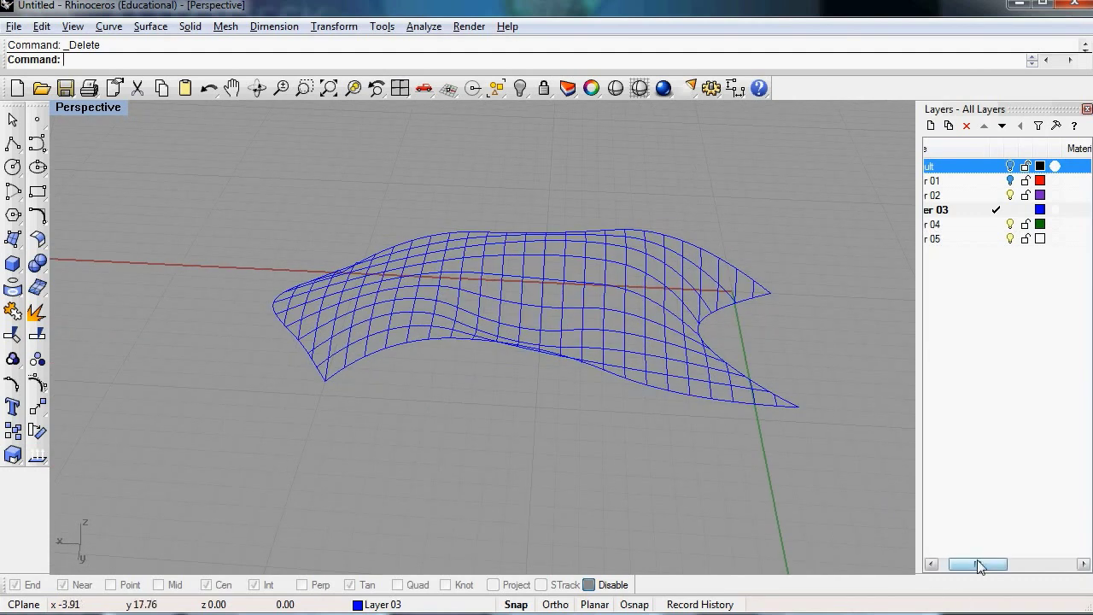
left_click_drag(968, 565, 958, 566)
right_click_drag(512, 350, 495, 324)
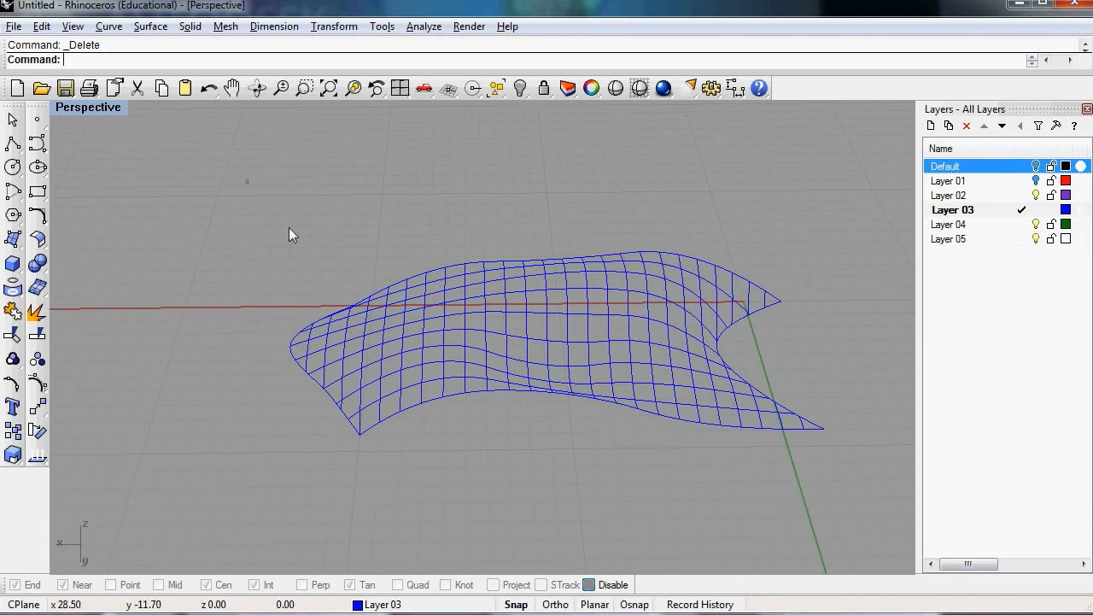
left_click_drag(246, 179, 860, 529)
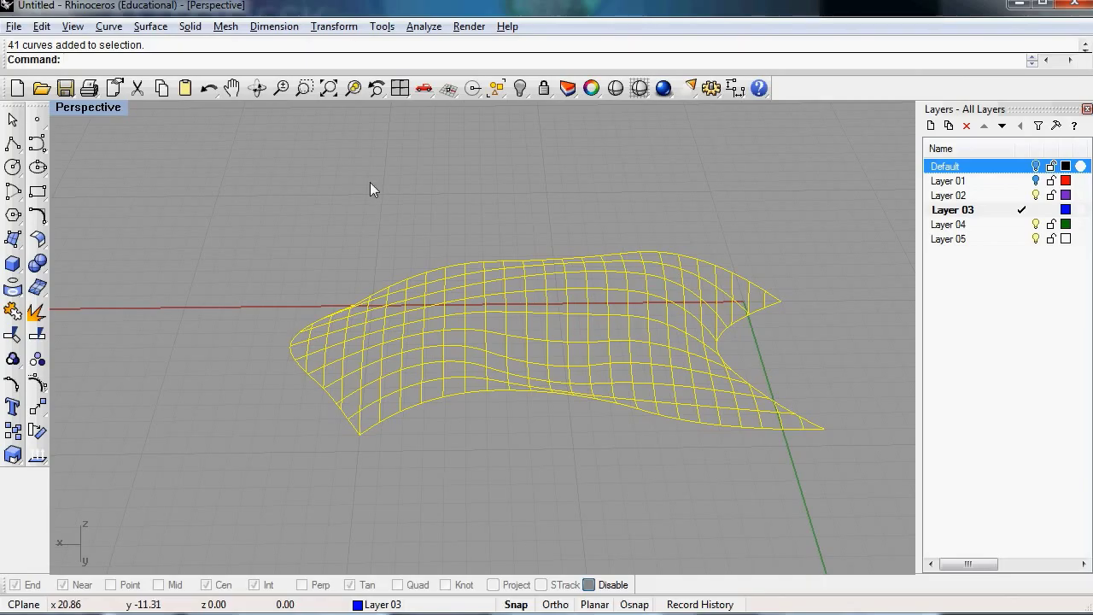
Extrude the selected grid curves 0.25 units with ExtrudeCrv.
type("ExtrudeCrv")
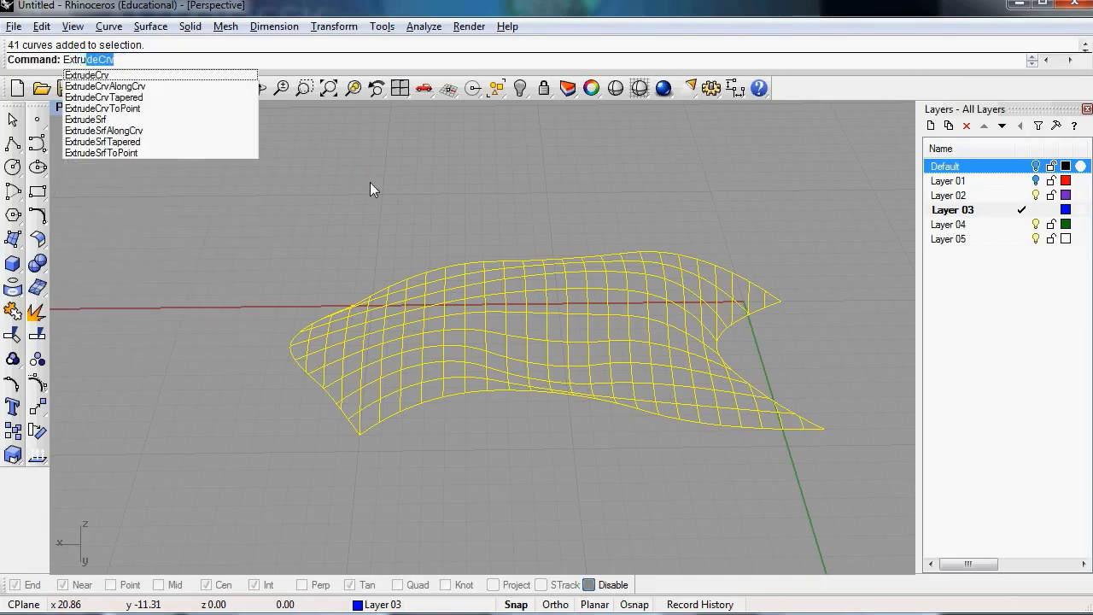
key("Return")
right_click_drag(401, 196, 465, 332)
double_click(106, 106)
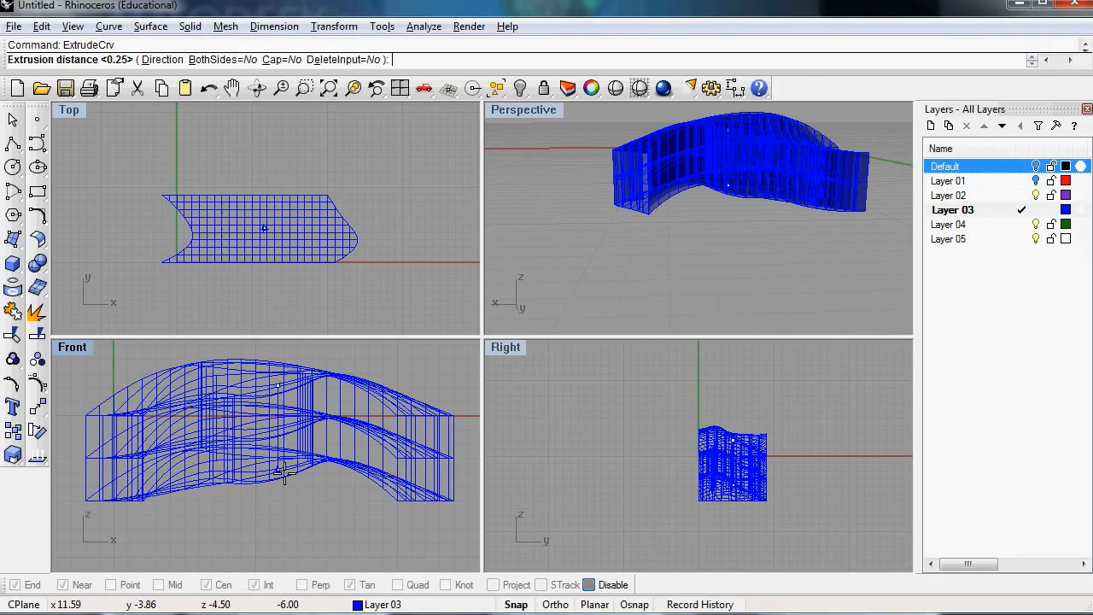
type("5")
key("Return")
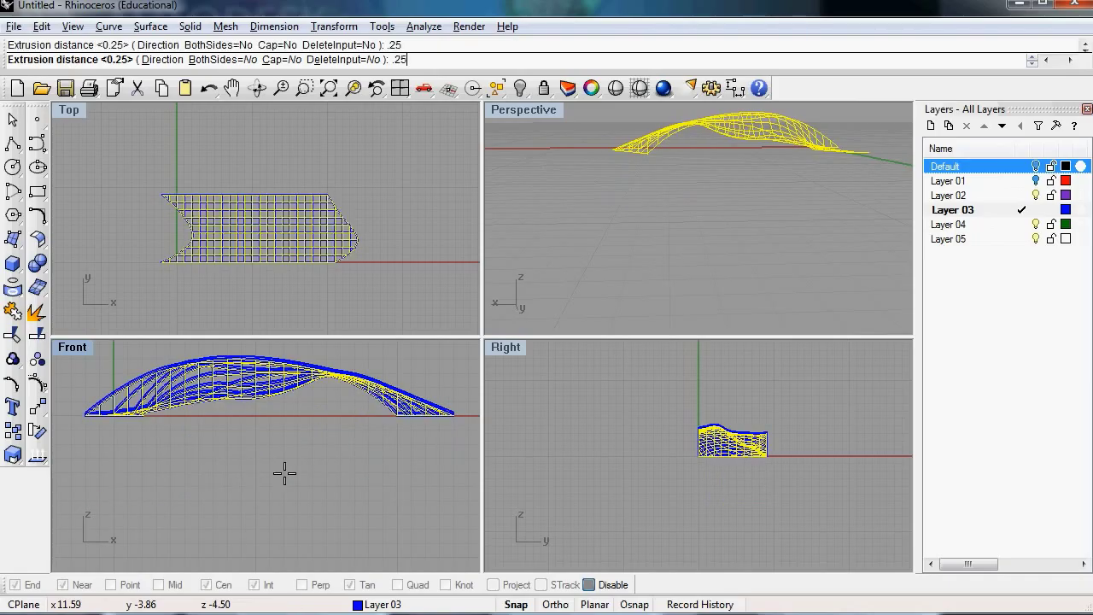
Maximize the Perspective view and orbit to frame the whole wavy ribbon lattice.
right_click_drag(532, 114, 588, 324)
double_click(505, 104)
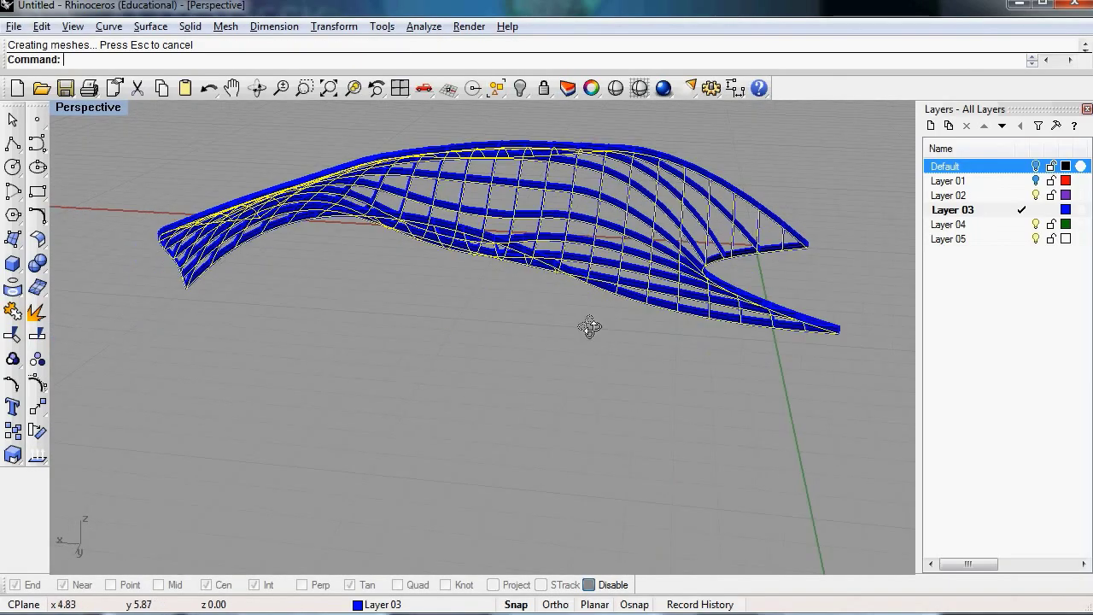
scroll(566, 222, "up", 5)
scroll(564, 247, "down", 5)
right_click_drag(552, 269, 605, 280)
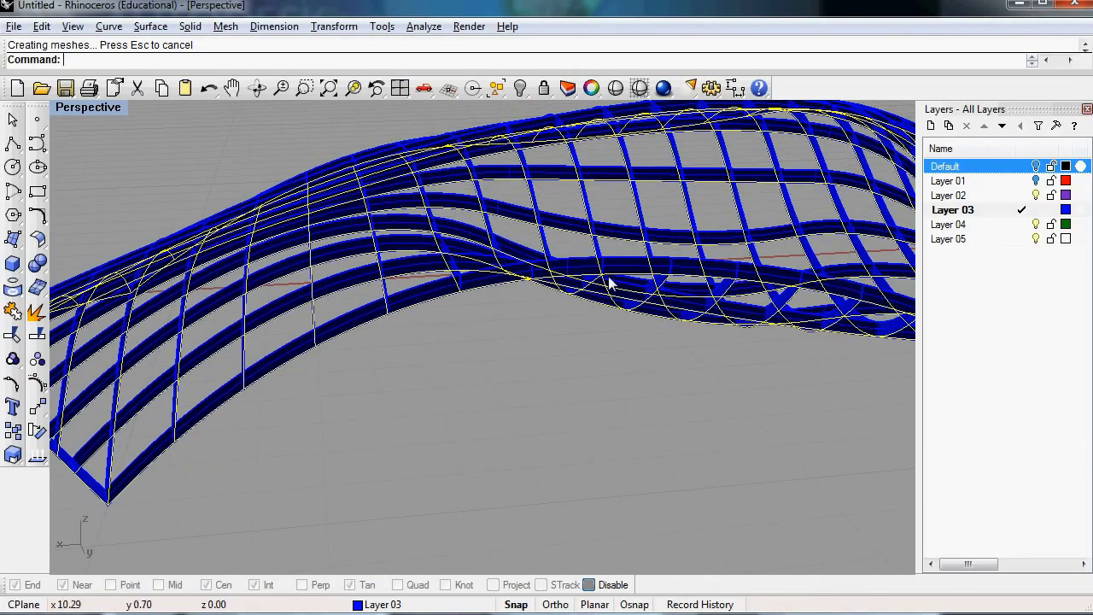
scroll(517, 363, "down", 5)
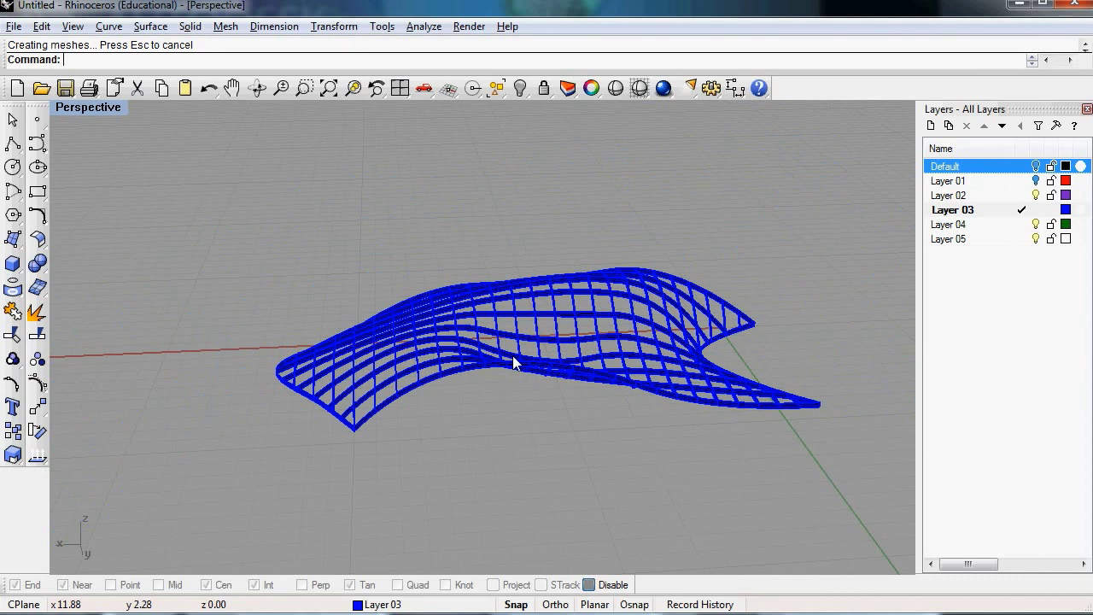
right_click_drag(517, 366, 488, 366)
Select every surface strip in the model with SelSrf.
type("SelSrf")
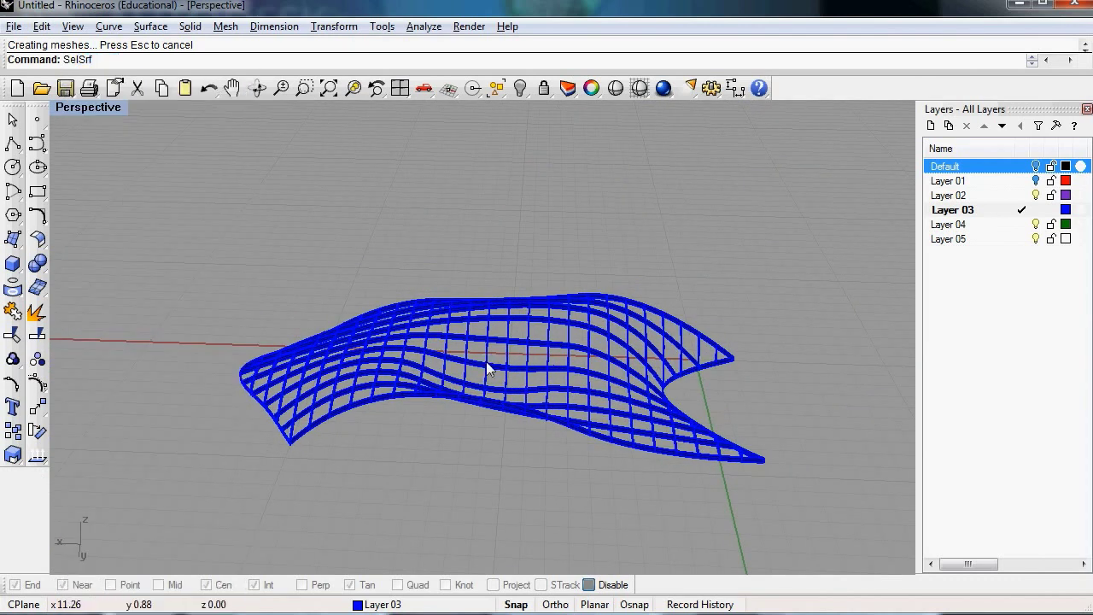
key("Return")
right_click_drag(502, 356, 461, 366)
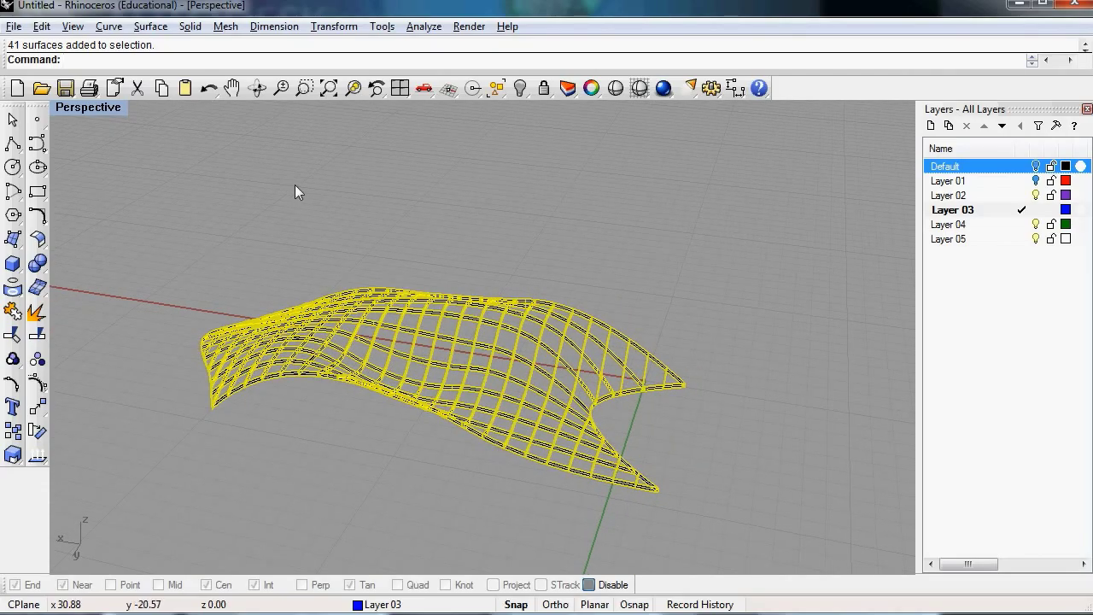
Offset the strips 0.05 units as solids on both sides with OffsetSrf.
type("Of")
key("Down")
key("Down")
key("Down")
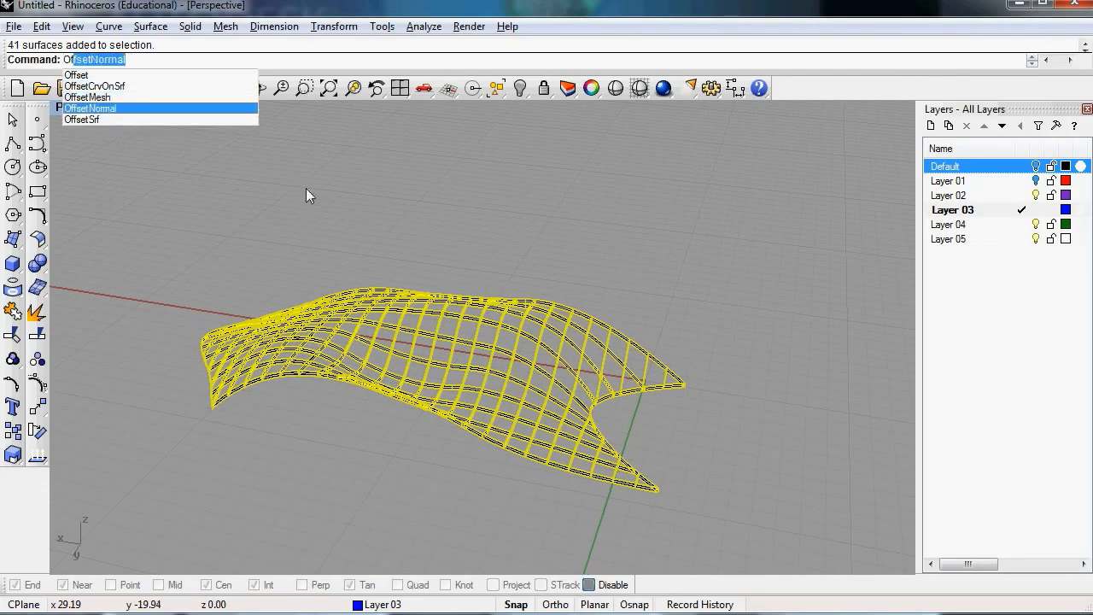
key("Down")
key("Return")
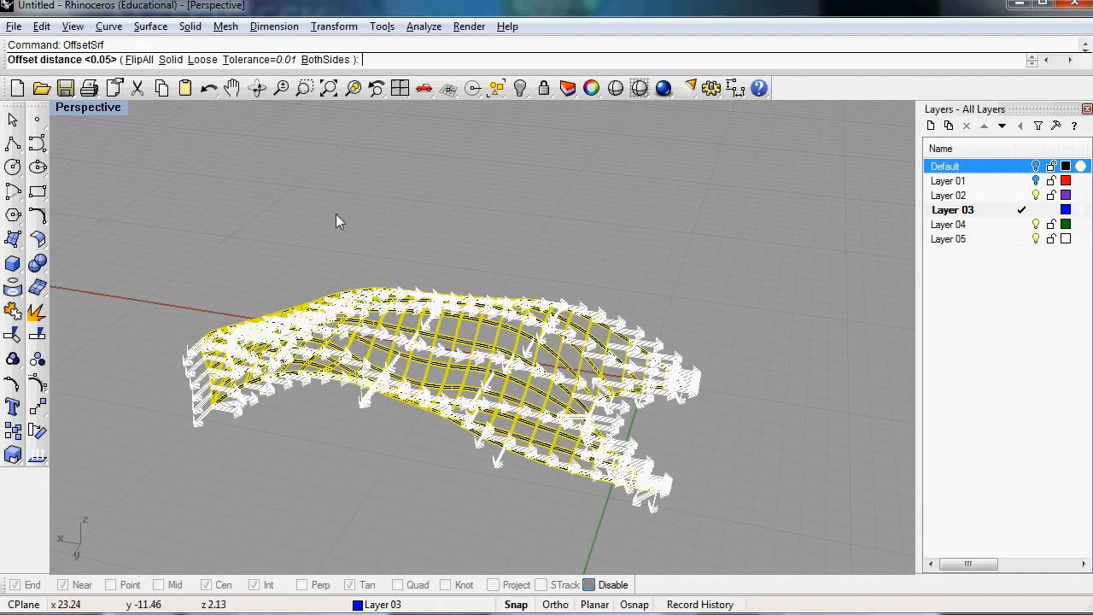
right_click_drag(336, 221, 398, 193)
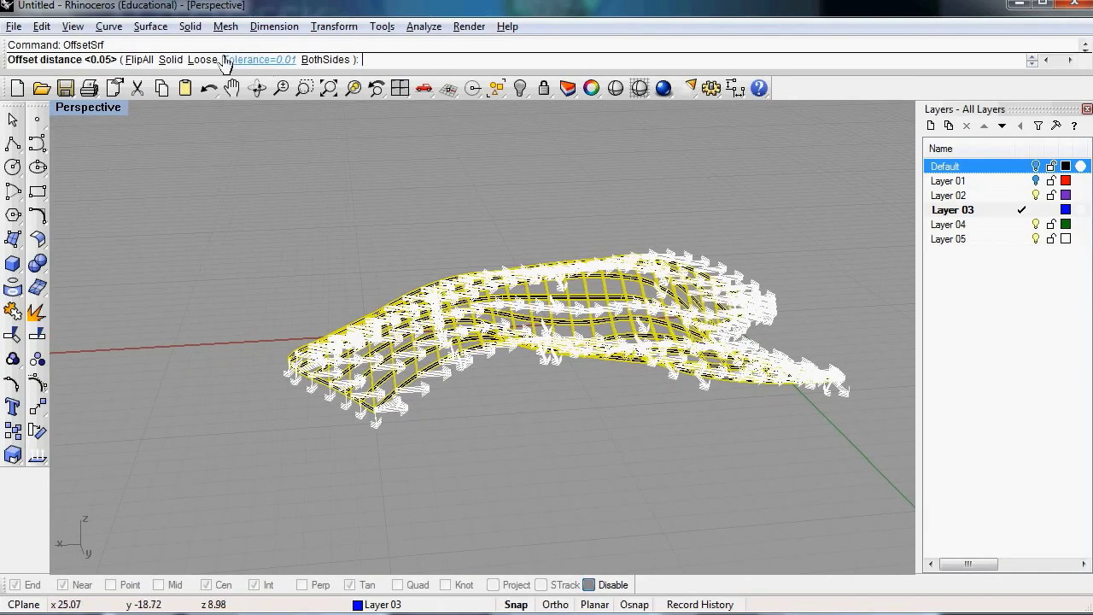
left_click(171, 61)
left_click(299, 60)
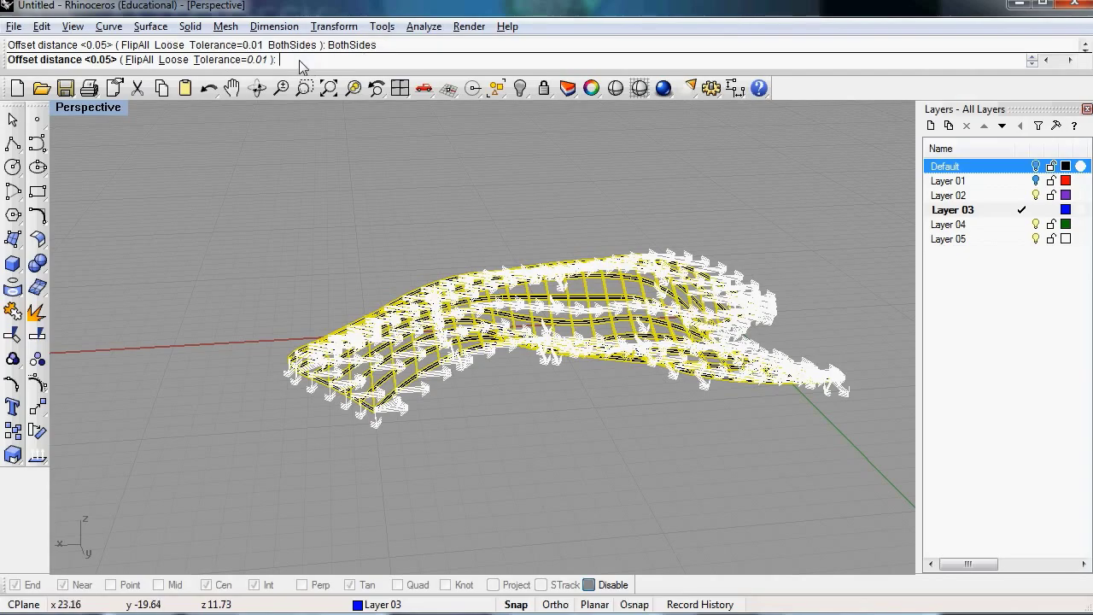
left_click(244, 61)
key("Return")
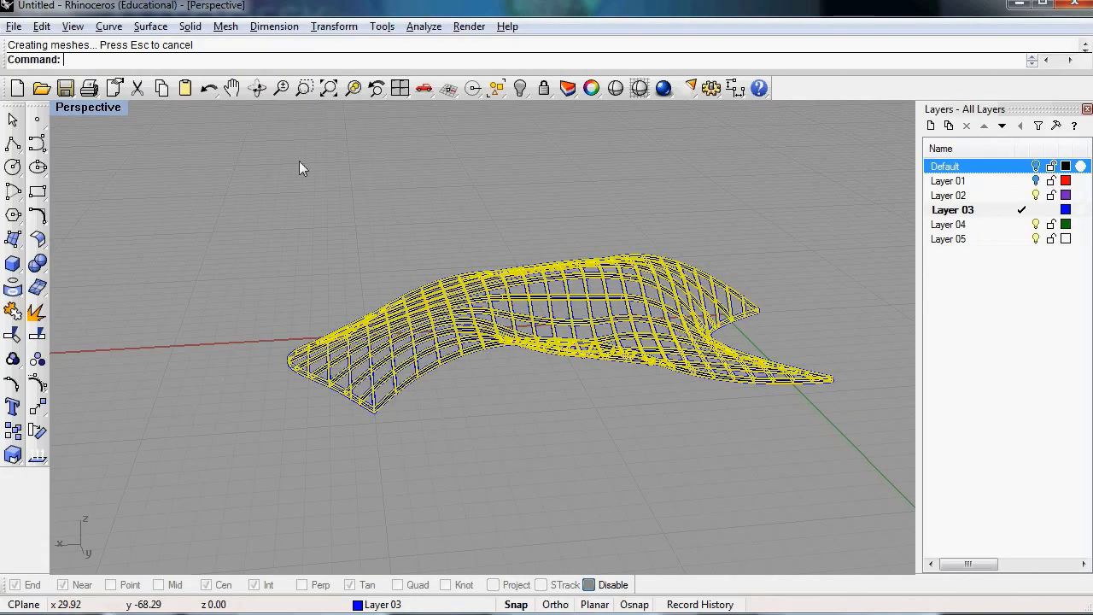
right_click_drag(299, 168, 427, 384)
scroll(406, 463, "up", 3)
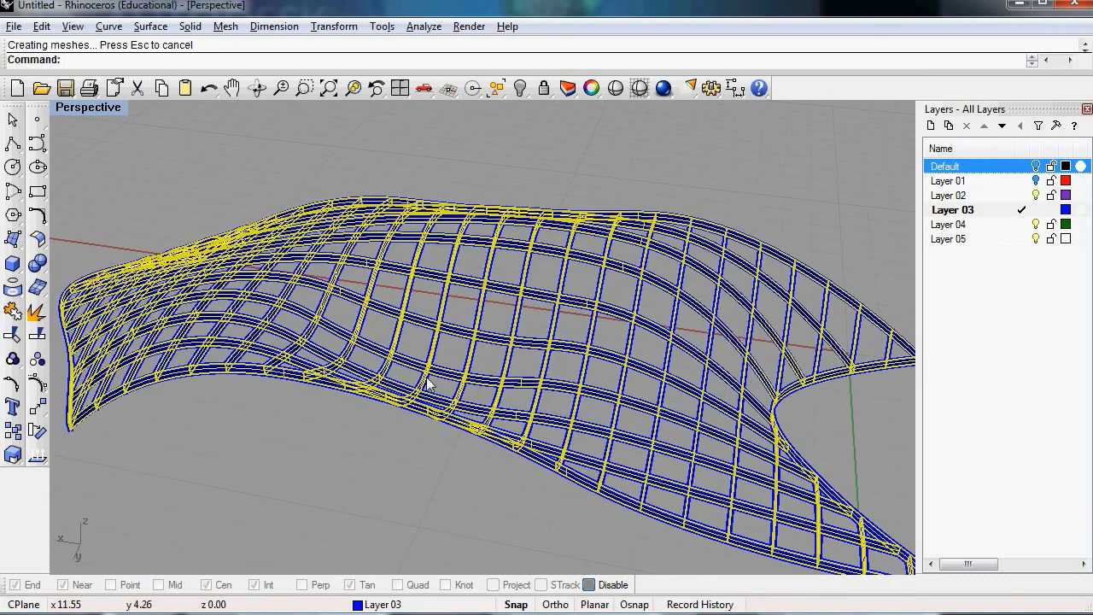
scroll(312, 378, "up", 2)
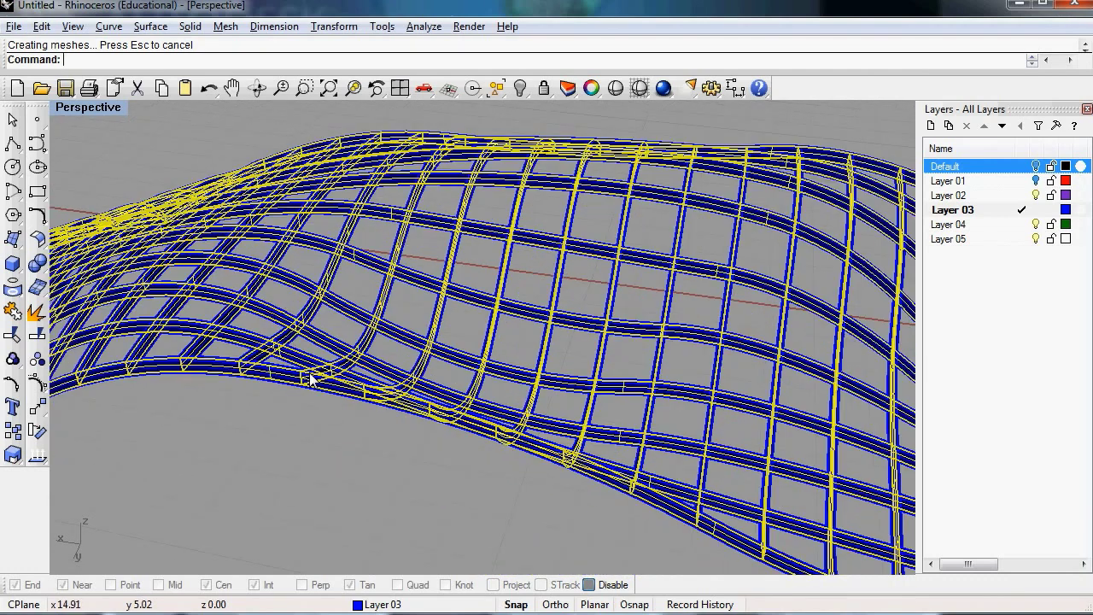
Change the selected rib solids to Layer 04 and clear the selection.
right_click(1001, 224)
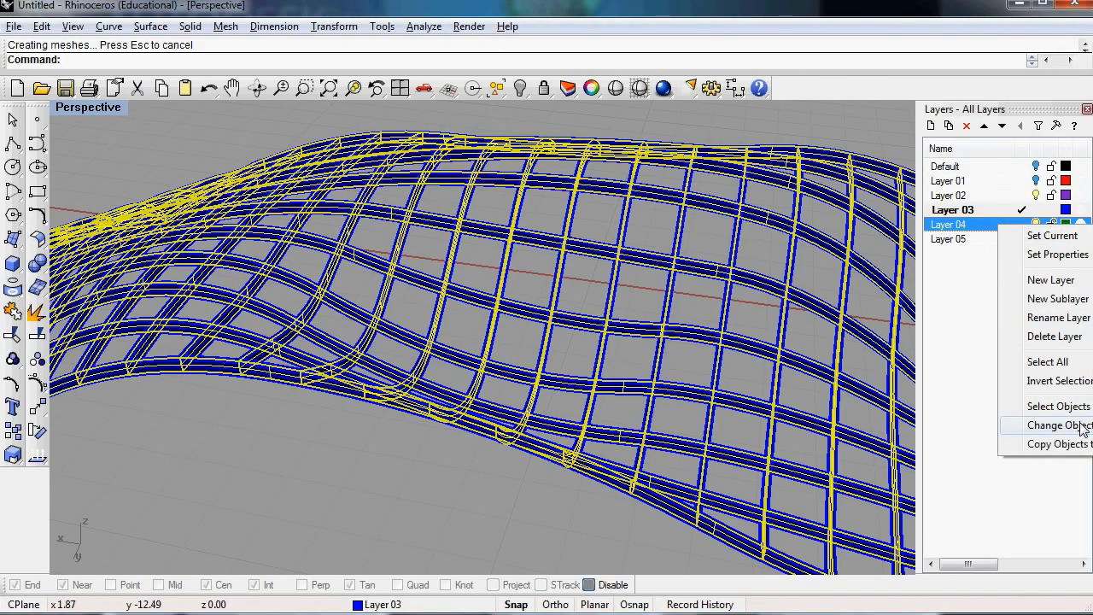
left_click(1081, 427)
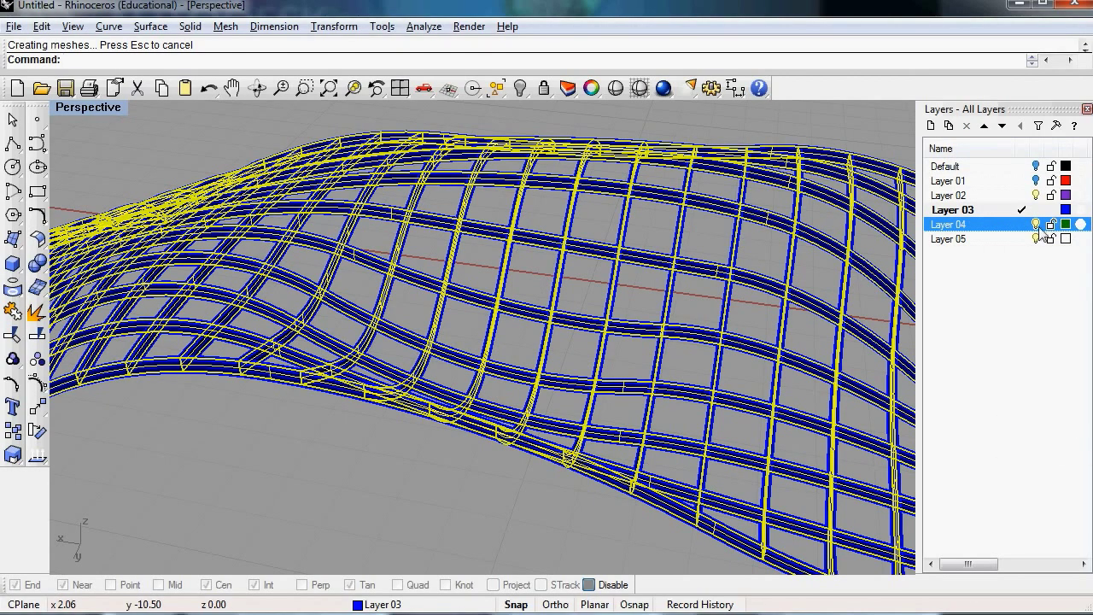
key("Escape")
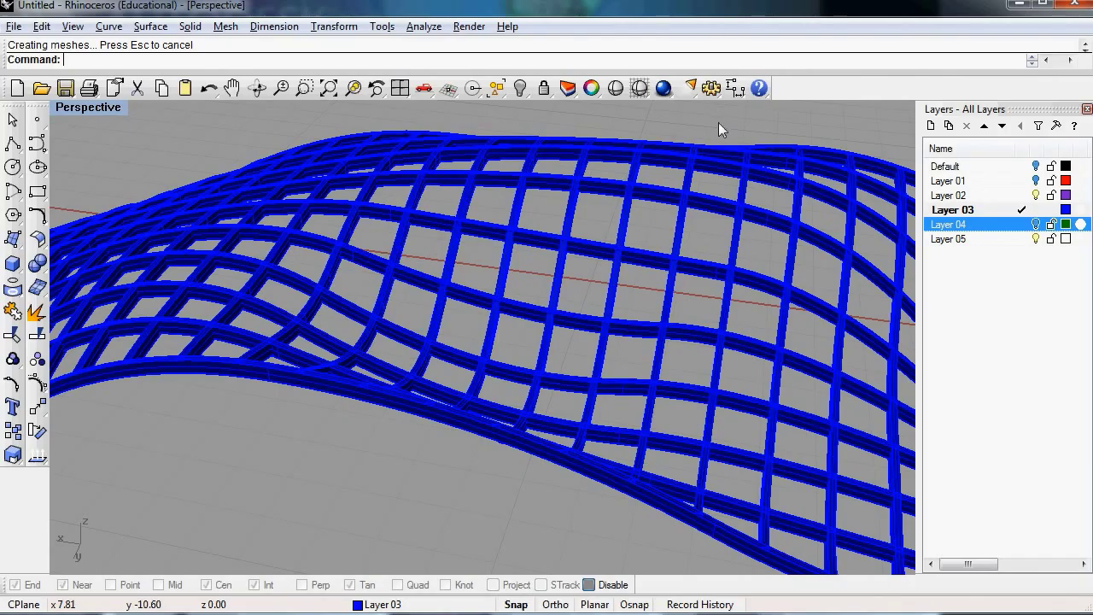
Orbit around the finished rib lattice, inspecting a single rib from low side angles.
right_click_drag(594, 277, 471, 324)
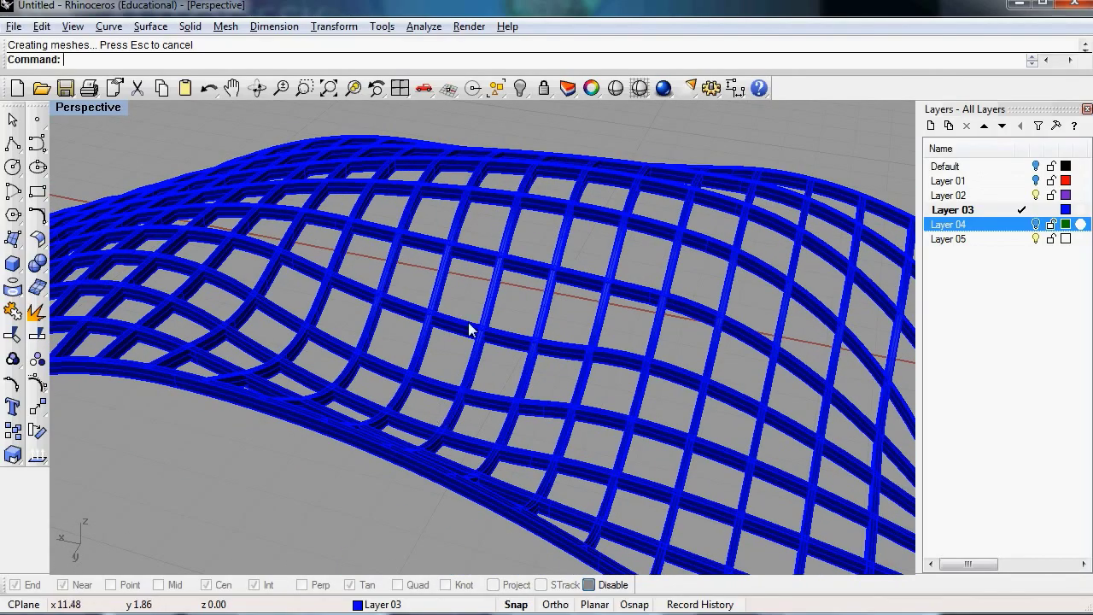
left_click(465, 355)
scroll(464, 379, "down", 10)
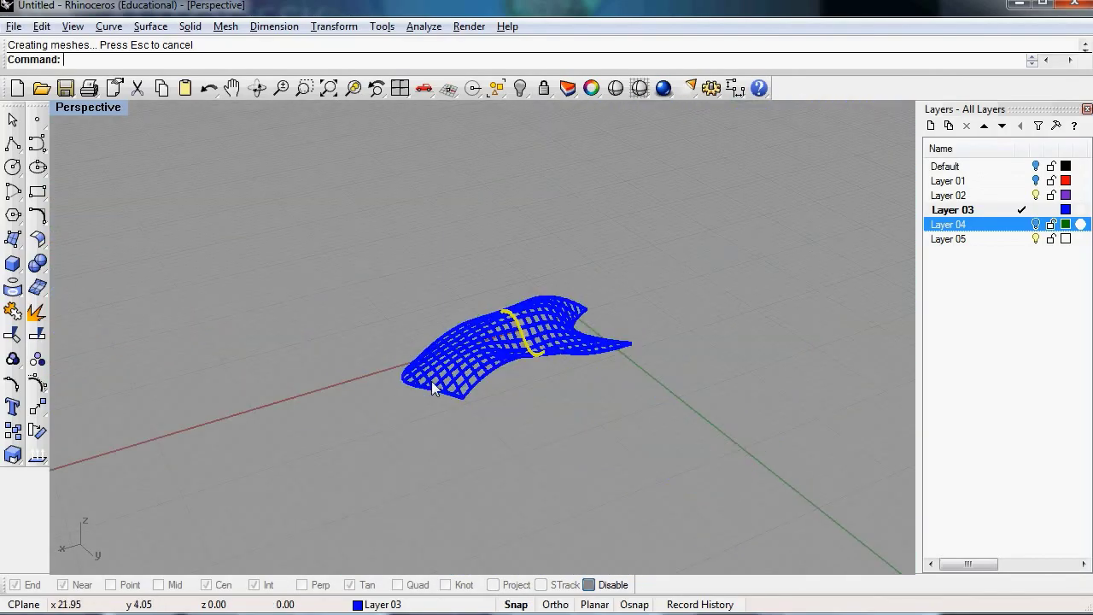
right_click_drag(589, 400, 651, 304)
scroll(503, 280, "up", 5)
right_click_drag(503, 279, 697, 329)
left_click(311, 451)
right_click_drag(311, 451, 532, 507)
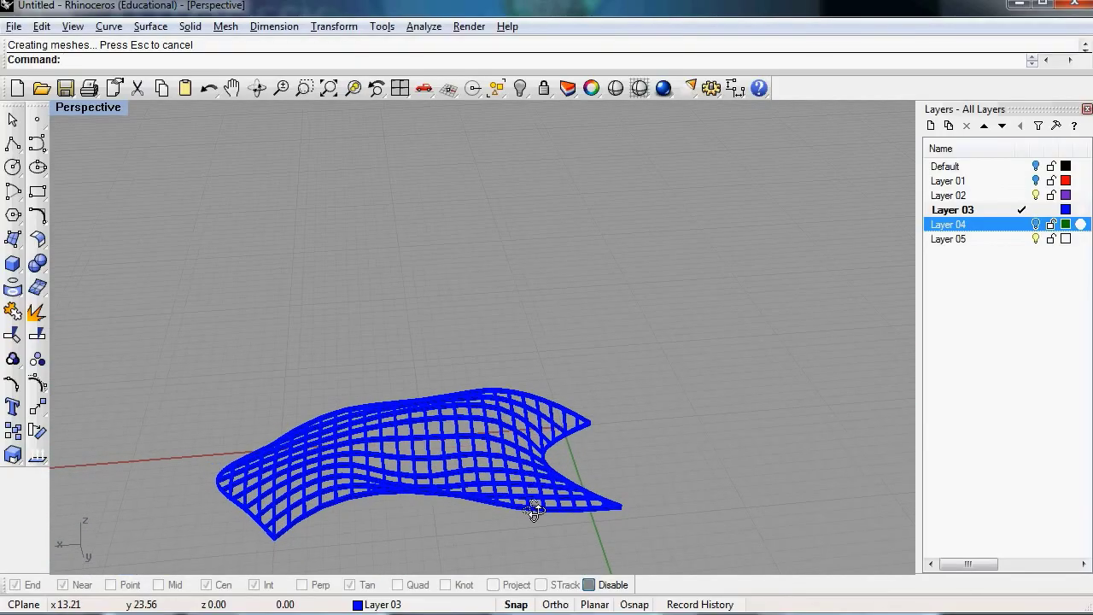
scroll(407, 536, "up", 3)
right_click_drag(389, 502, 466, 412)
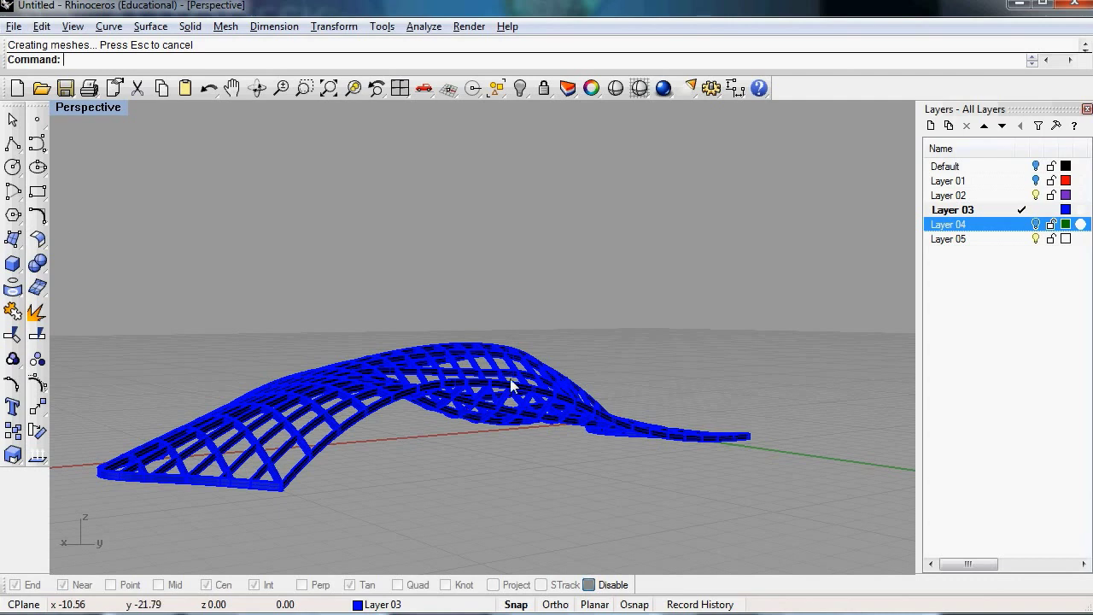
right_click_drag(479, 401, 415, 404)
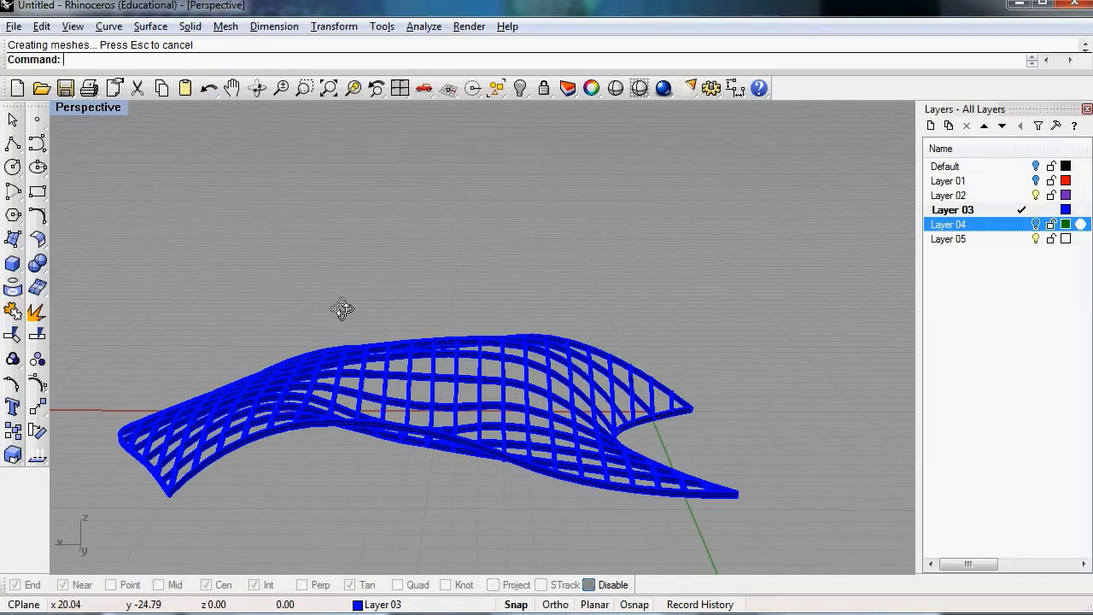
right_click_drag(342, 307, 469, 327)
right_click_drag(580, 299, 481, 310)
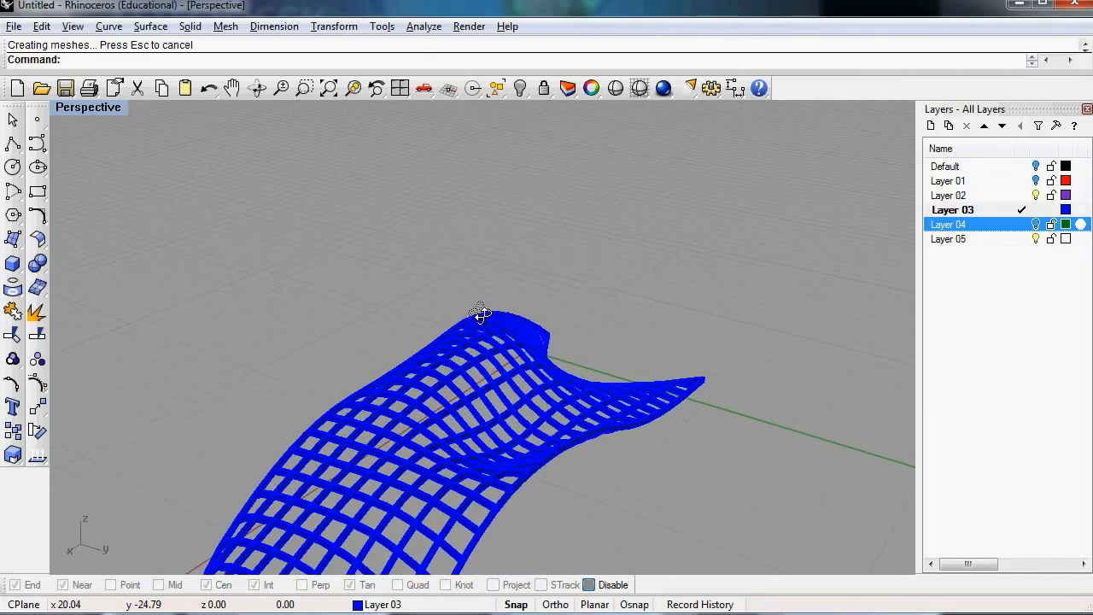